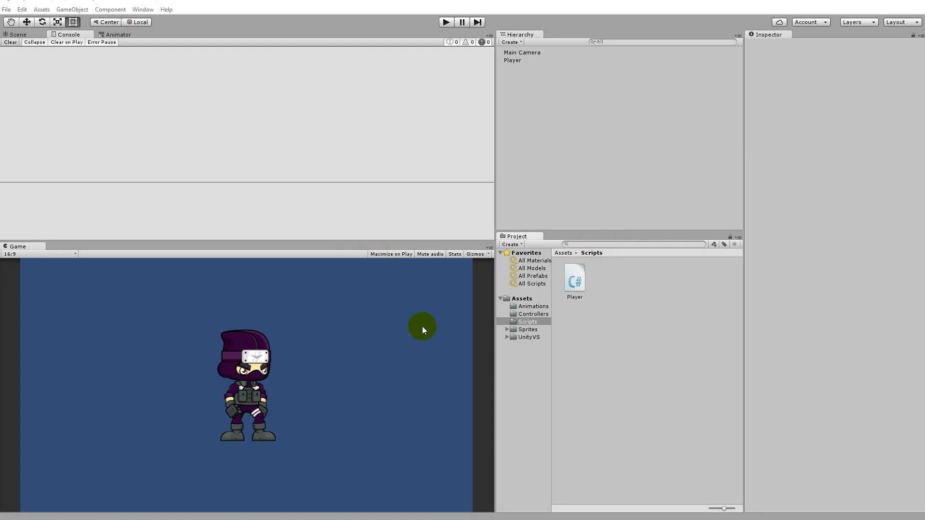
# Step: Drag the ten Run sprite frames, Run__000 to Run__009, from Sprites > Characters into the Hierarchy
pyautogui.click(529, 330)
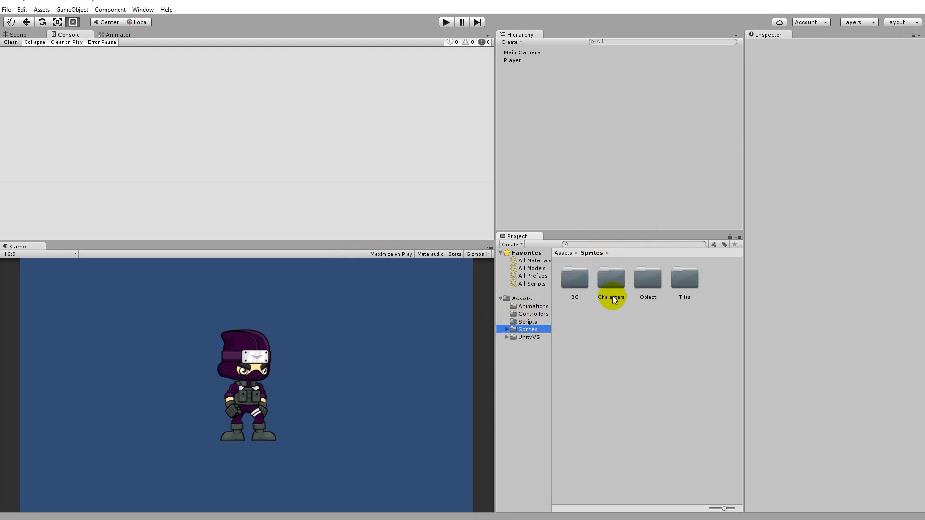
pyautogui.doubleClick(610, 279)
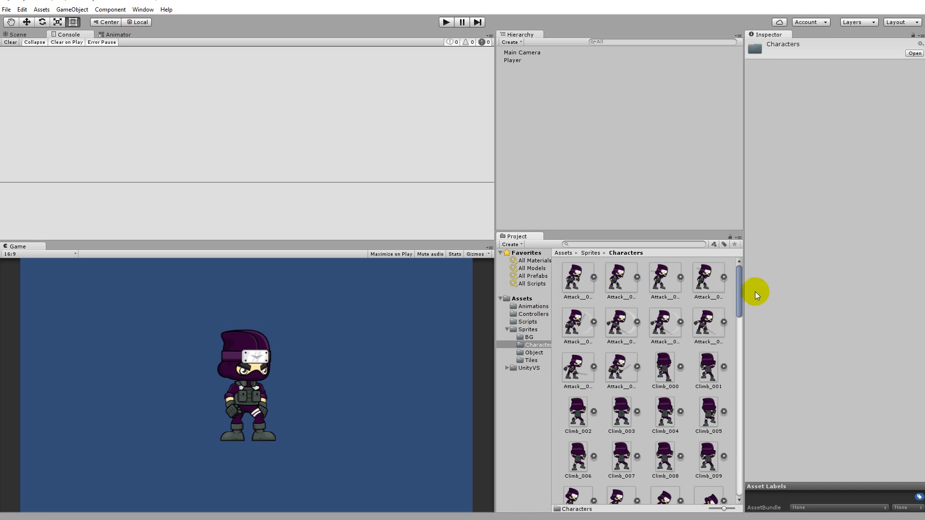
pyautogui.moveTo(739, 284); pyautogui.dragTo(747, 415)
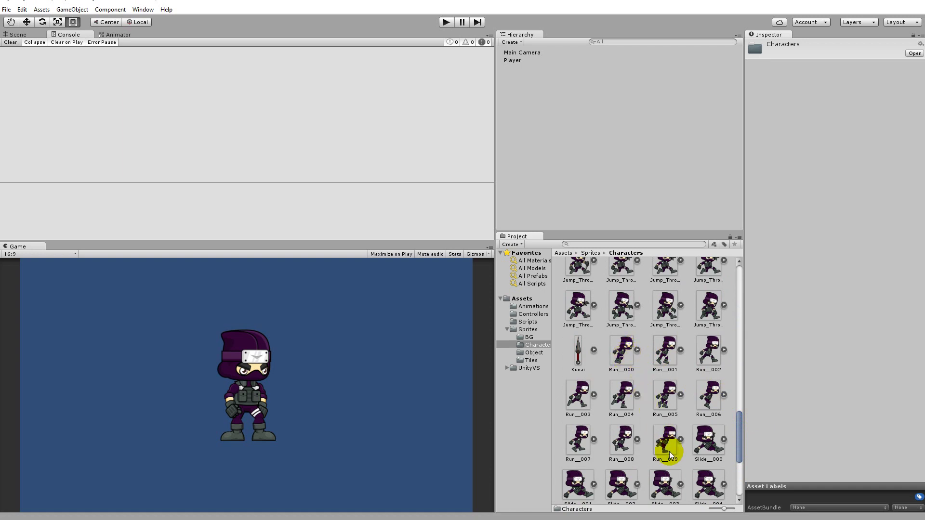
pyautogui.click(621, 346)
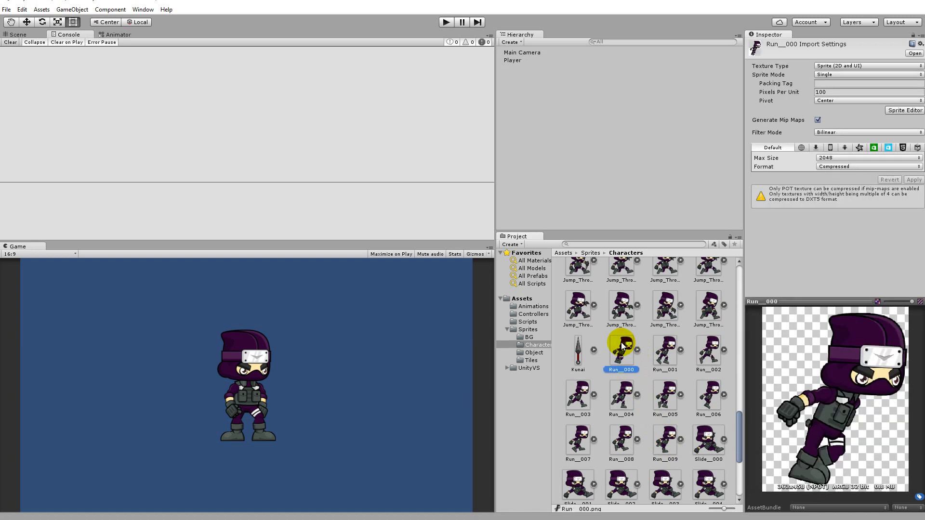
pyautogui.keyDown('shift'); pyautogui.click(669, 448); pyautogui.keyUp('shift')
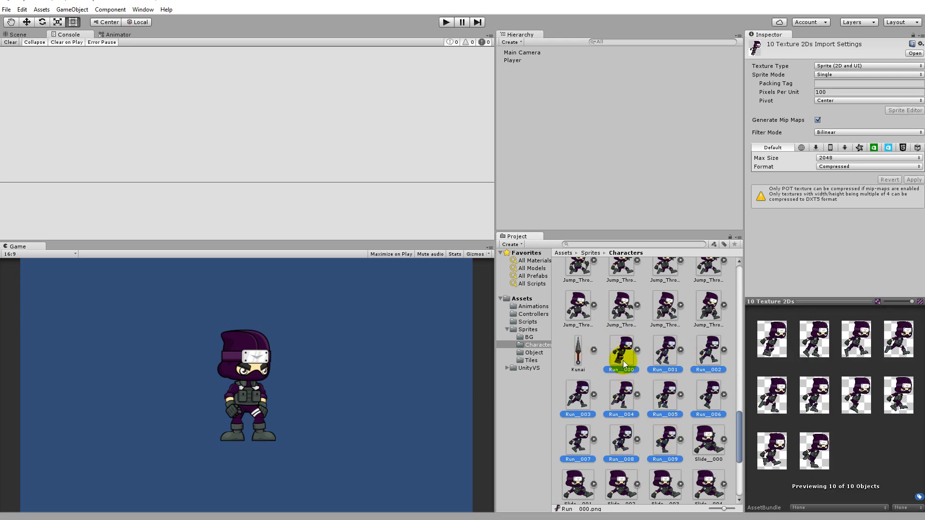
pyautogui.moveTo(622, 354); pyautogui.dragTo(548, 101)
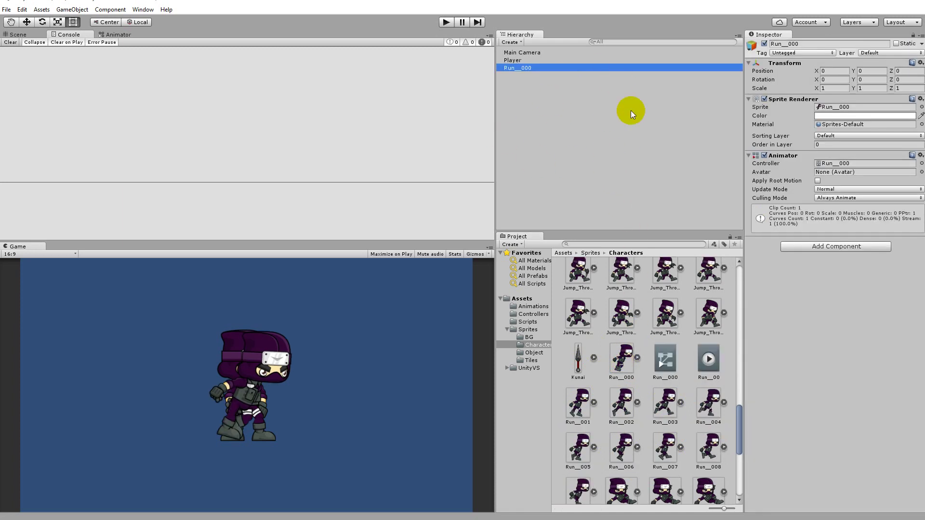
# Step: Delete the generated Run__000 controller and move the Run__00 clip into the Animations folder
pyautogui.keyDown('ctrl'); pyautogui.click(521, 68); pyautogui.keyUp('ctrl')
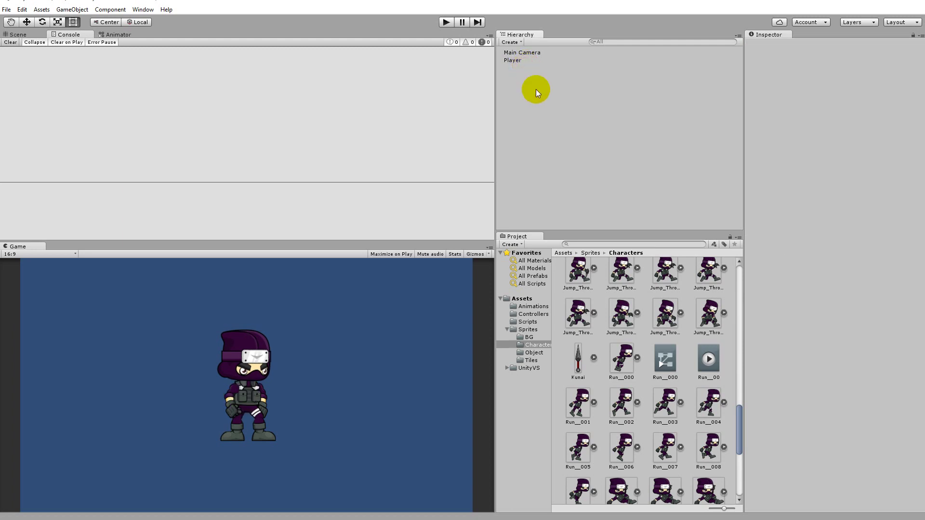
pyautogui.click(670, 362)
pyautogui.click(706, 362)
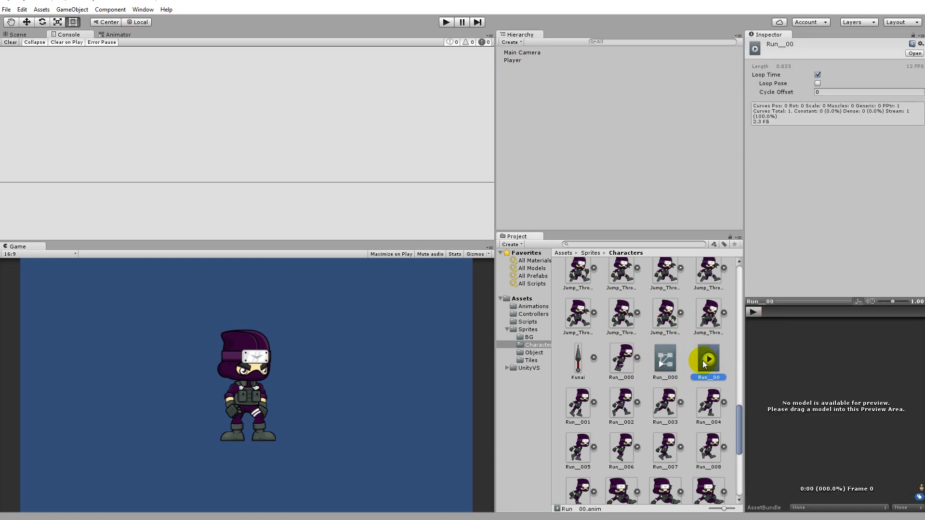
pyautogui.click(669, 361)
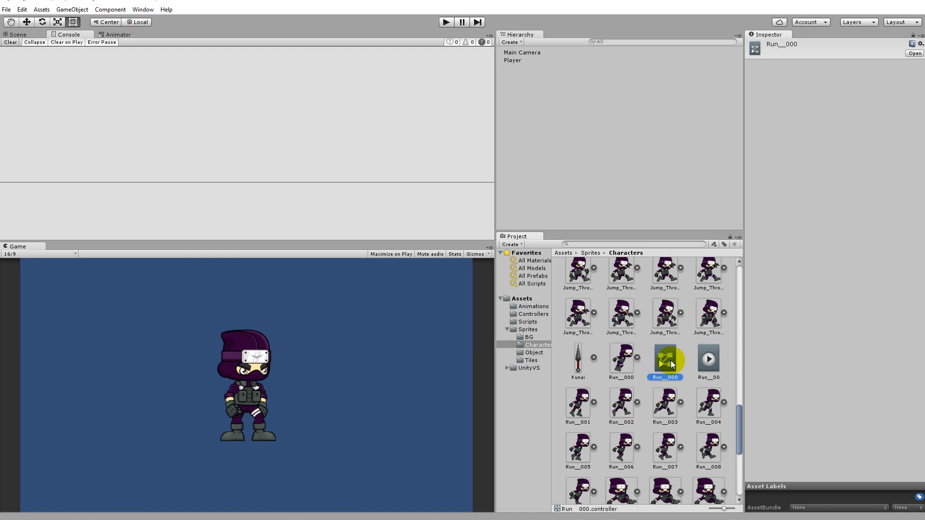
pyautogui.press('Delete')
pyautogui.click(484, 282)
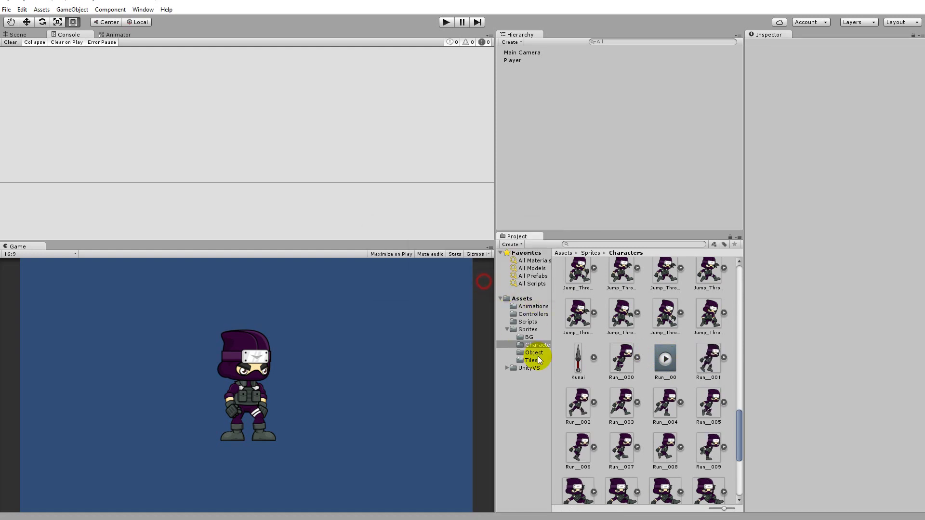
pyautogui.click(671, 370)
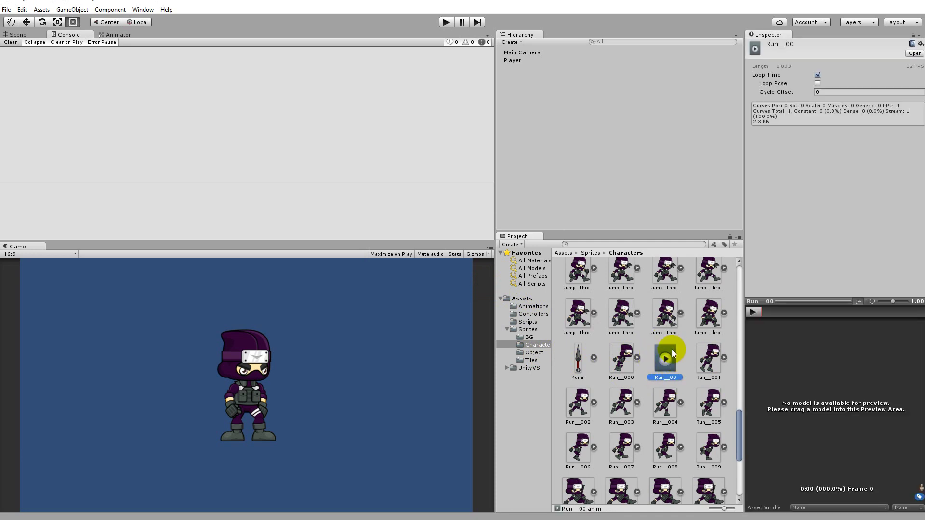
pyautogui.moveTo(666, 368); pyautogui.dragTo(538, 307)
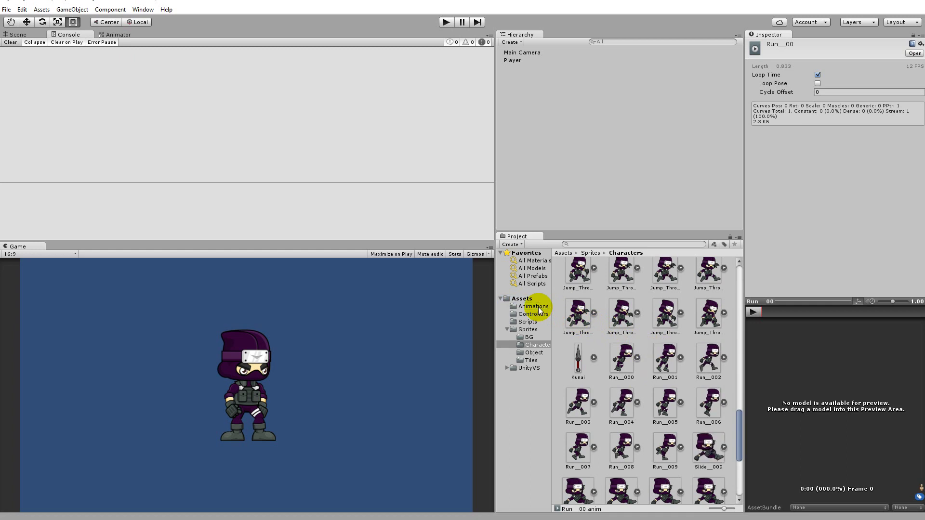
# Step: Rename the Run__00 clip in the Animations folder to Run
pyautogui.click(539, 307)
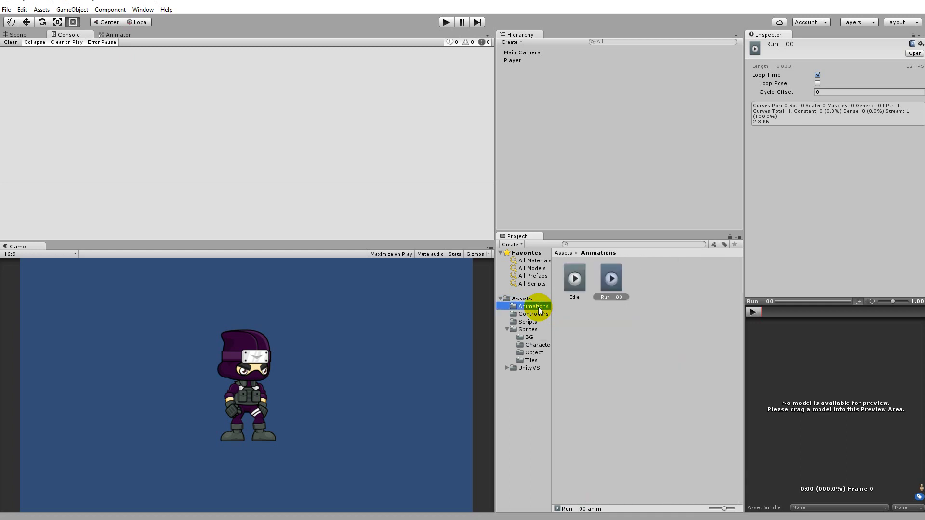
pyautogui.press('F2')
pyautogui.click(614, 296)
pyautogui.press('Return')
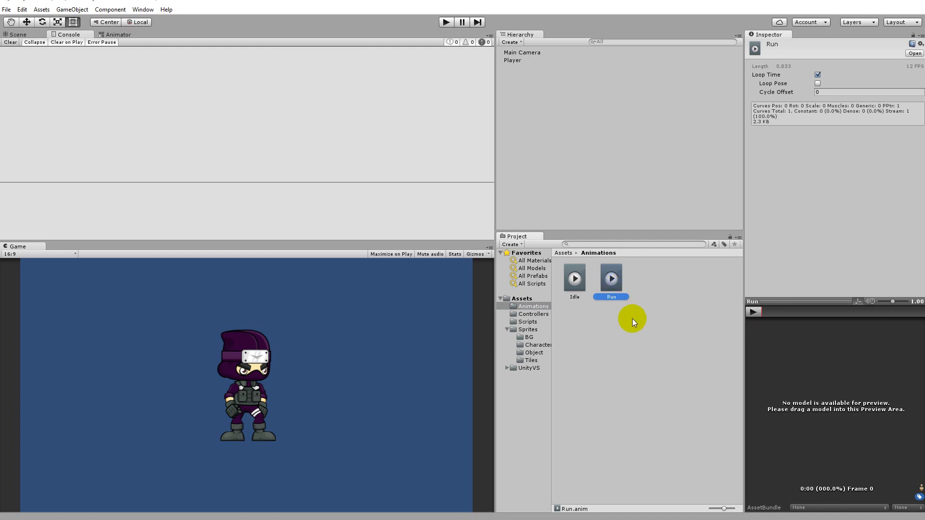
pyautogui.click(578, 282)
pyautogui.click(616, 286)
pyautogui.click(528, 63)
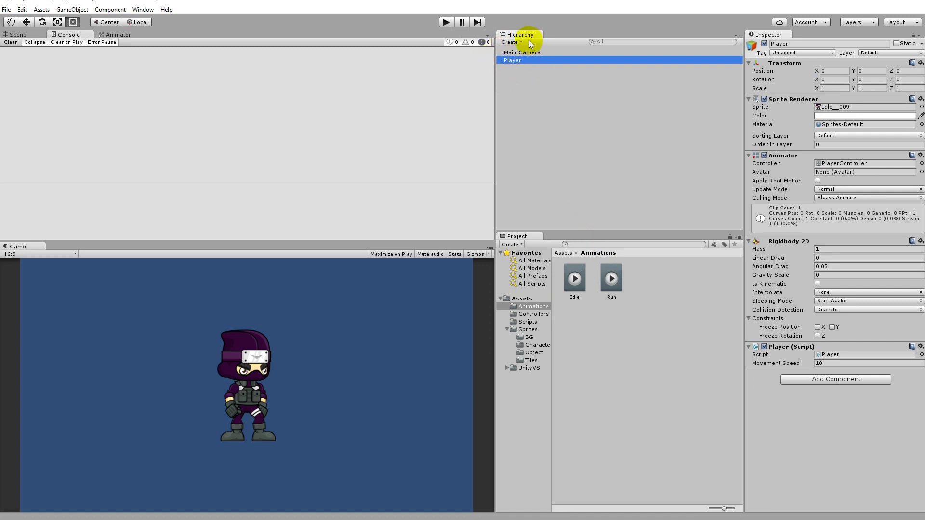
# Step: Drag the Run clip into the Animator graph as a Run state above Idle
pyautogui.click(114, 34)
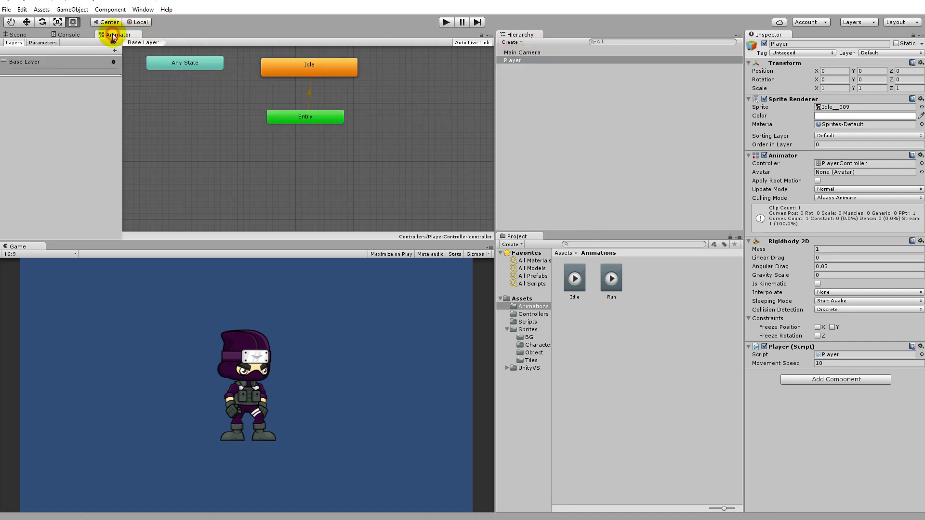
pyautogui.moveTo(418, 120); pyautogui.dragTo(425, 185, button='middle')
pyautogui.moveTo(331, 127); pyautogui.dragTo(323, 136)
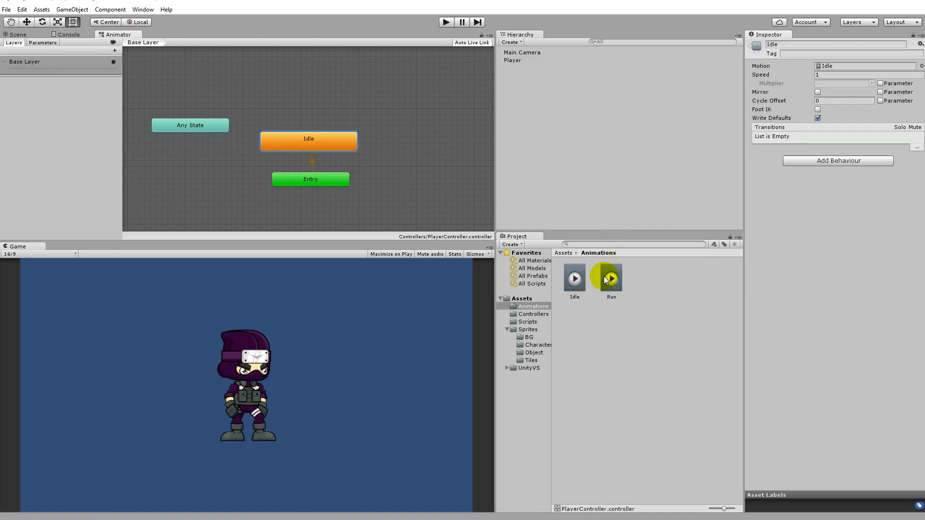
pyautogui.moveTo(606, 278); pyautogui.dragTo(410, 146)
pyautogui.moveTo(297, 82); pyautogui.dragTo(316, 94)
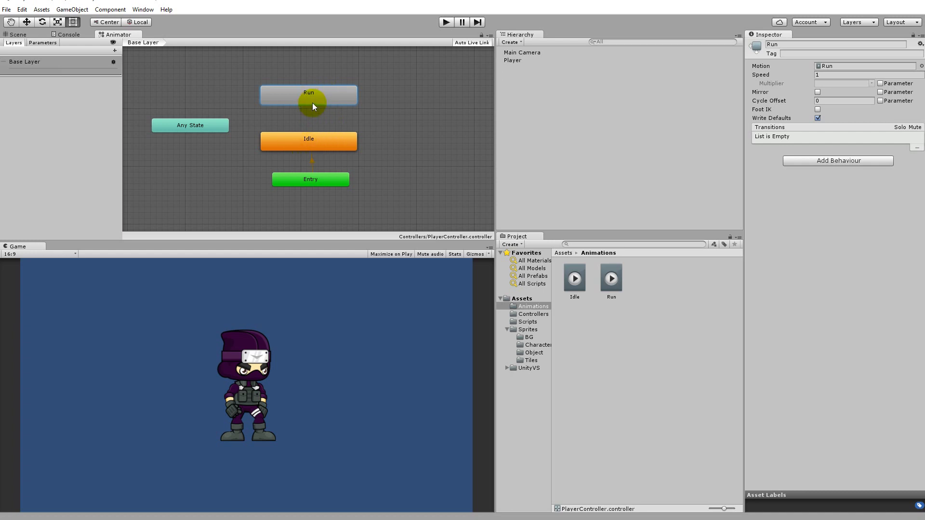
# Step: Make a transition from the Idle state to the Run state
pyautogui.rightClick(322, 139)
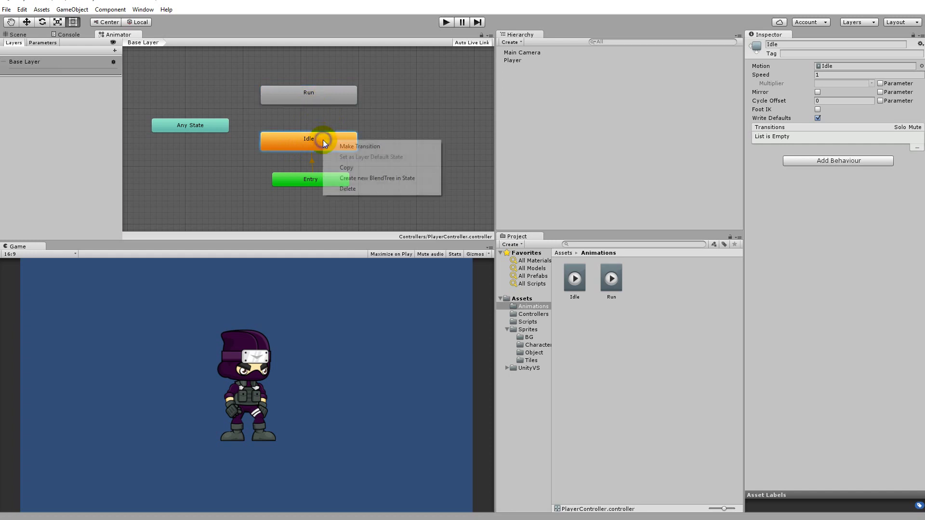
pyautogui.click(367, 147)
pyautogui.click(319, 100)
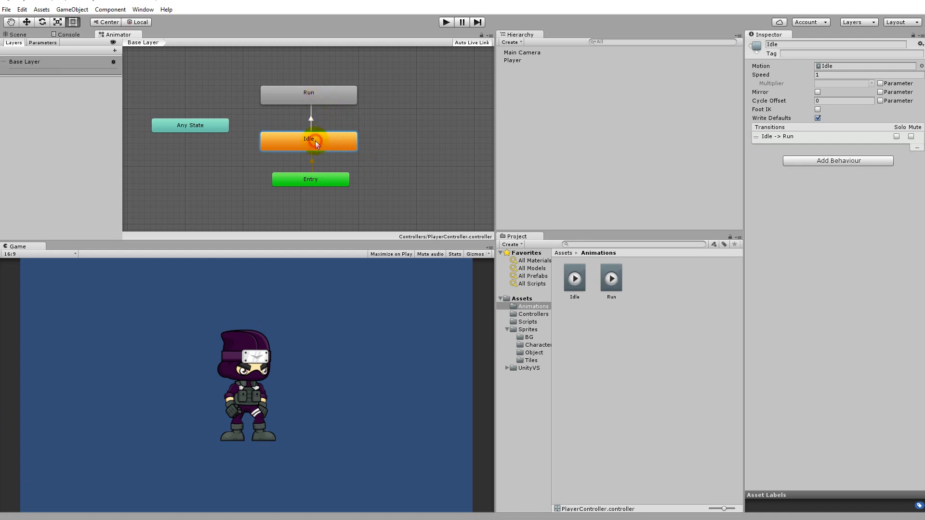
pyautogui.click(314, 98)
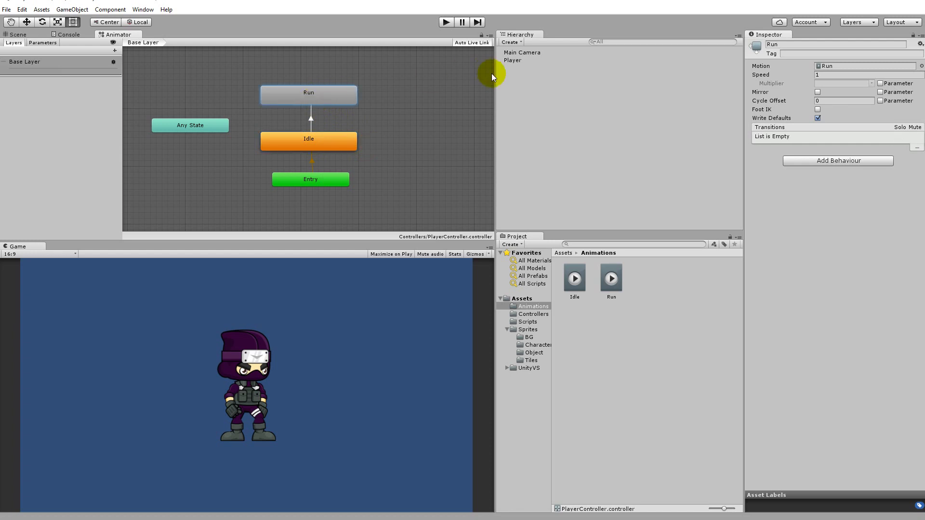
pyautogui.click(506, 61)
pyautogui.click(446, 21)
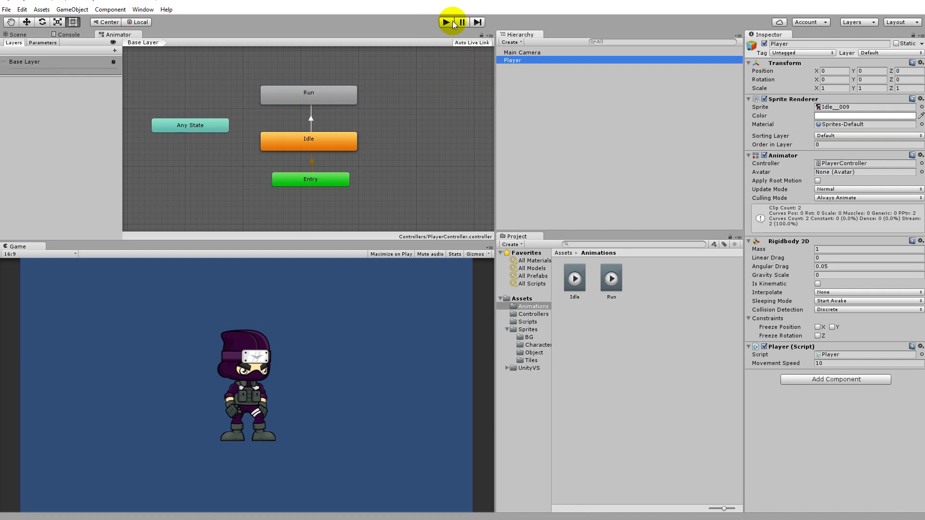
# Step: Play-test the running ninja, stop play mode, and select the Idle-to-Run transition
pyautogui.click(374, 333)
pyautogui.press('Right')
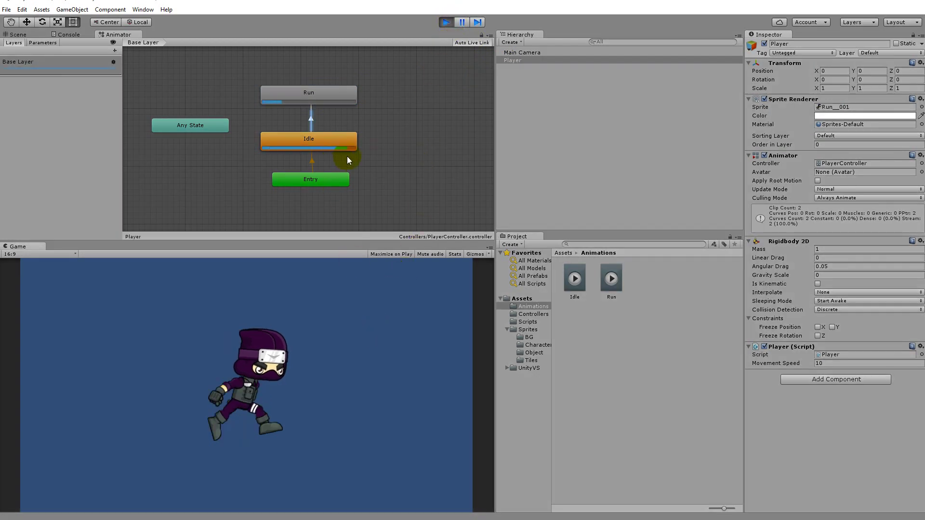
pyautogui.click(266, 404)
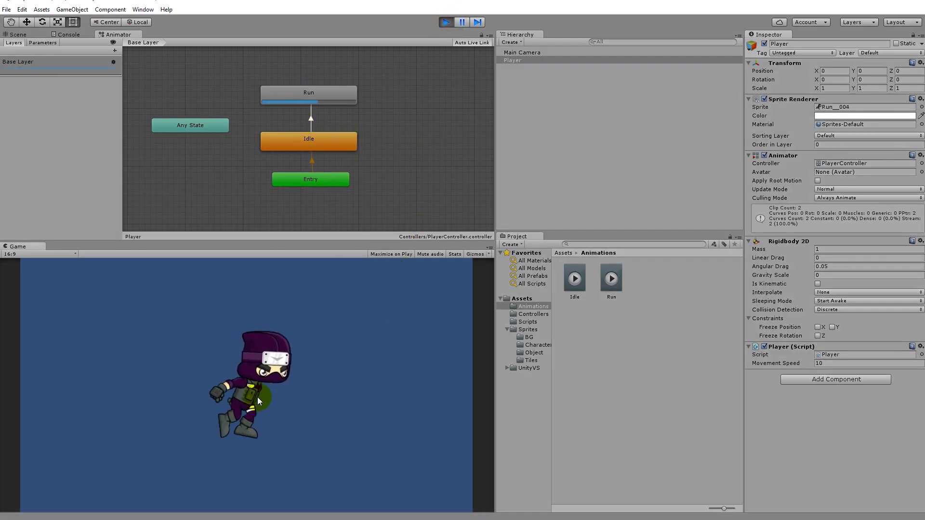
pyautogui.click(274, 339)
pyautogui.click(447, 22)
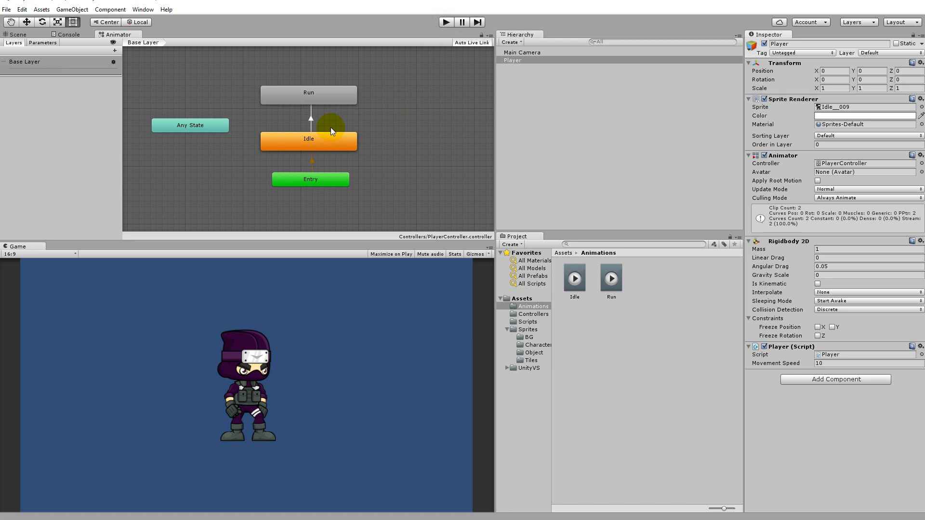
pyautogui.click(311, 118)
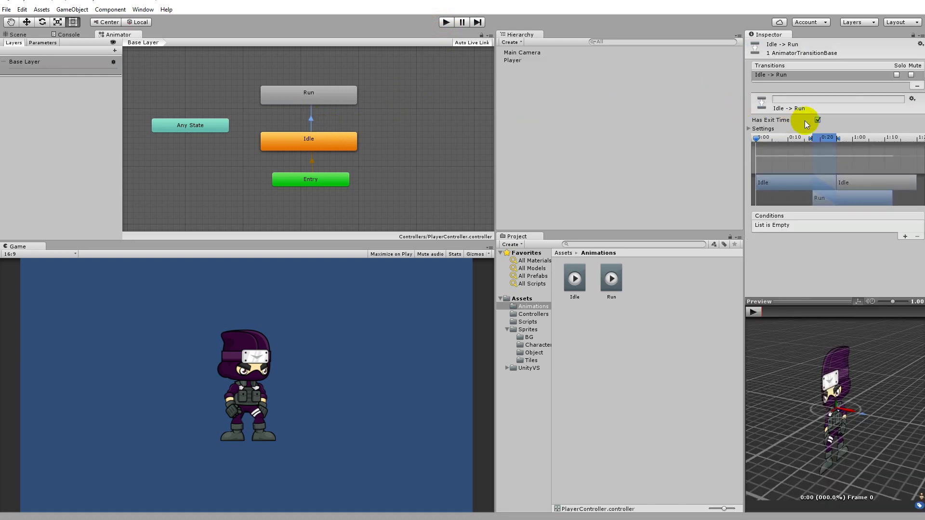
# Step: Turn off Has Exit Time and Fixed Duration on Idle-to-Run, and set Transition Duration to 0
pyautogui.click(749, 129)
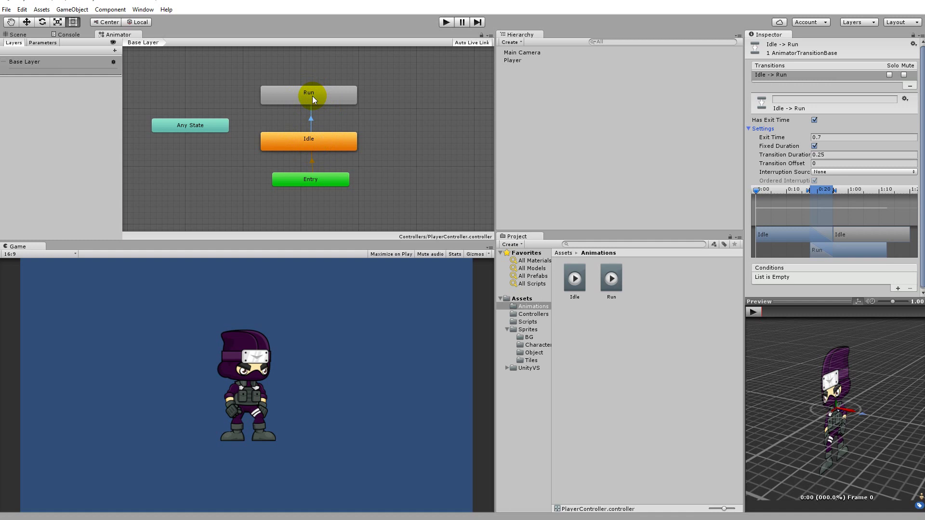
pyautogui.click(334, 122)
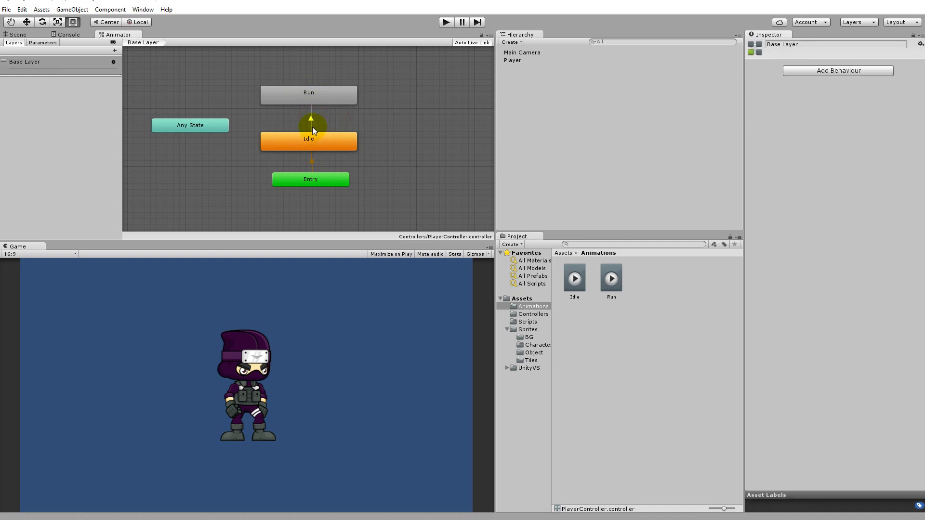
pyautogui.click(311, 119)
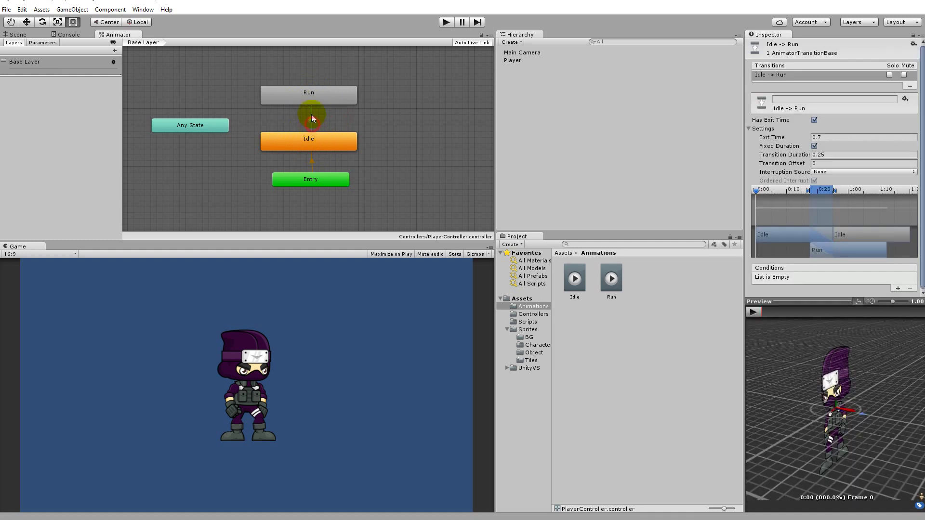
pyautogui.click(814, 120)
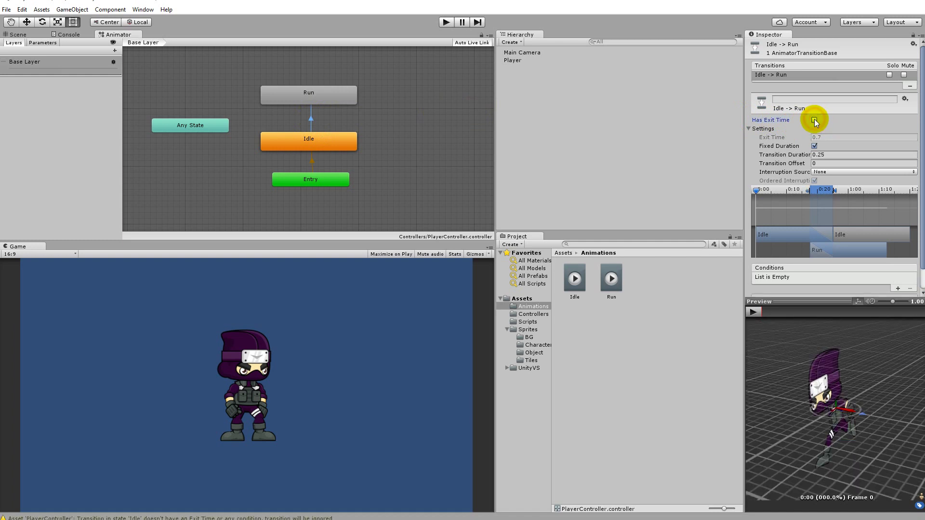
pyautogui.click(815, 146)
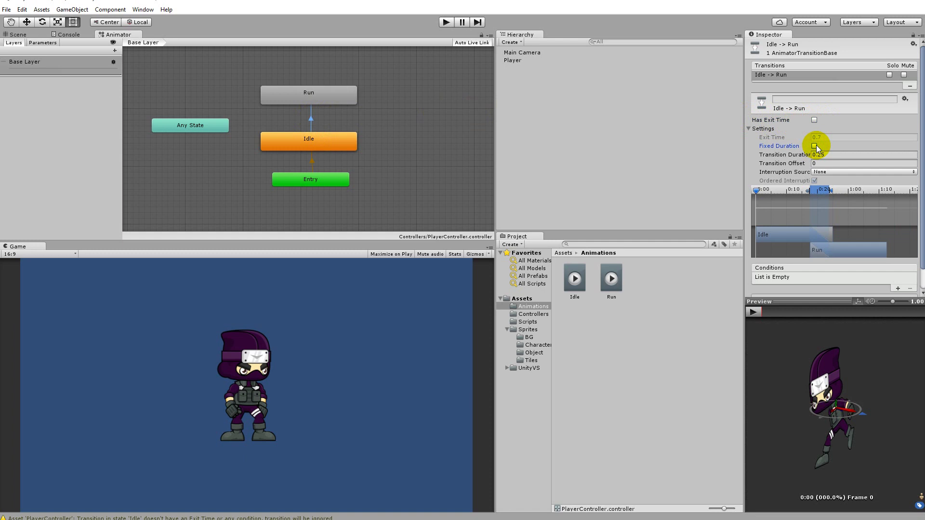
pyautogui.click(822, 154)
pyautogui.write('0')
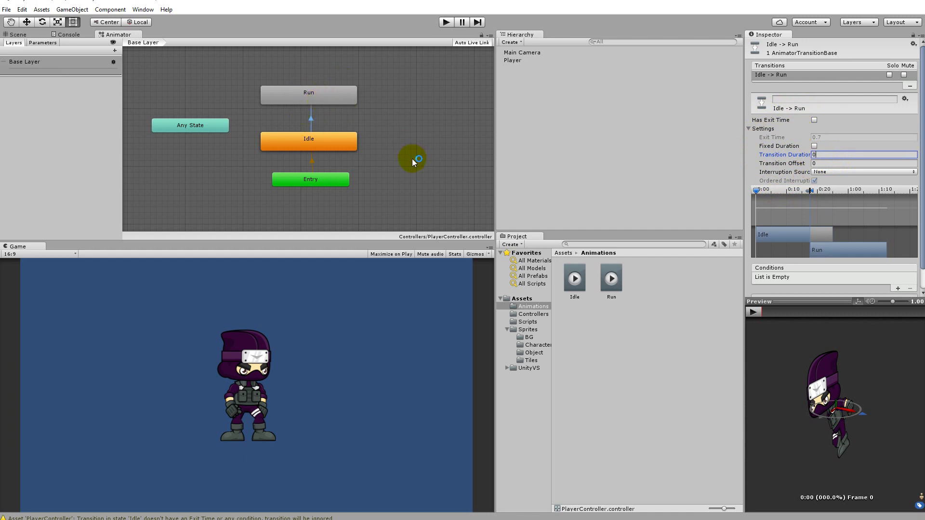
# Step: Leave Fixed Duration unchecked on the transition and start a new test play
pyautogui.click(814, 146)
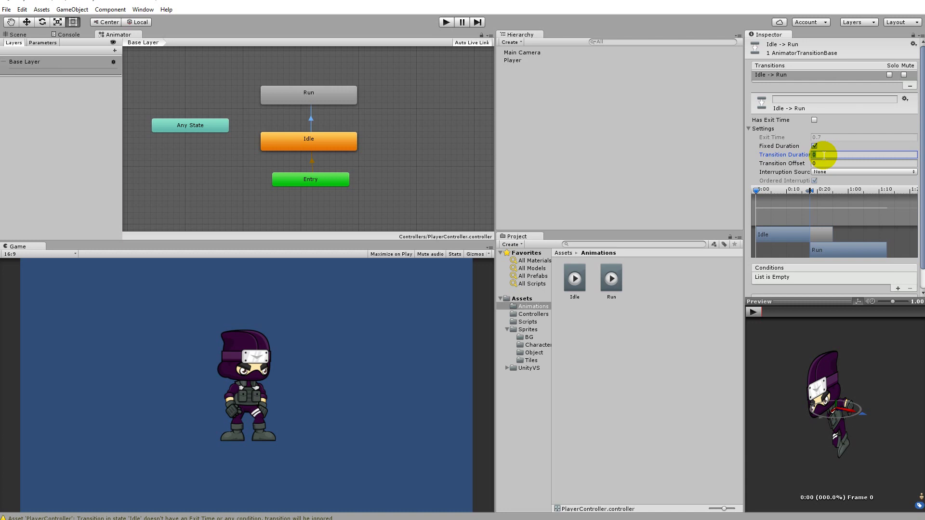
pyautogui.click(814, 146)
pyautogui.click(815, 146)
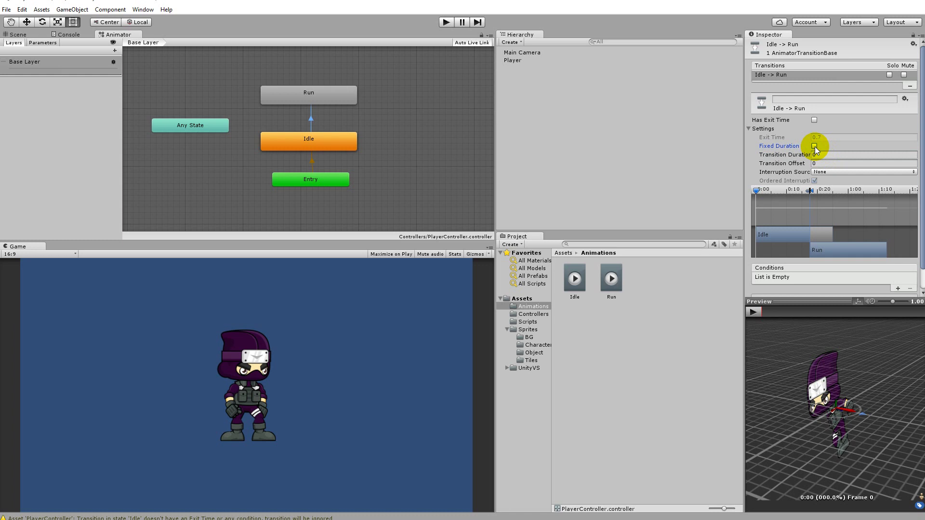
pyautogui.click(446, 22)
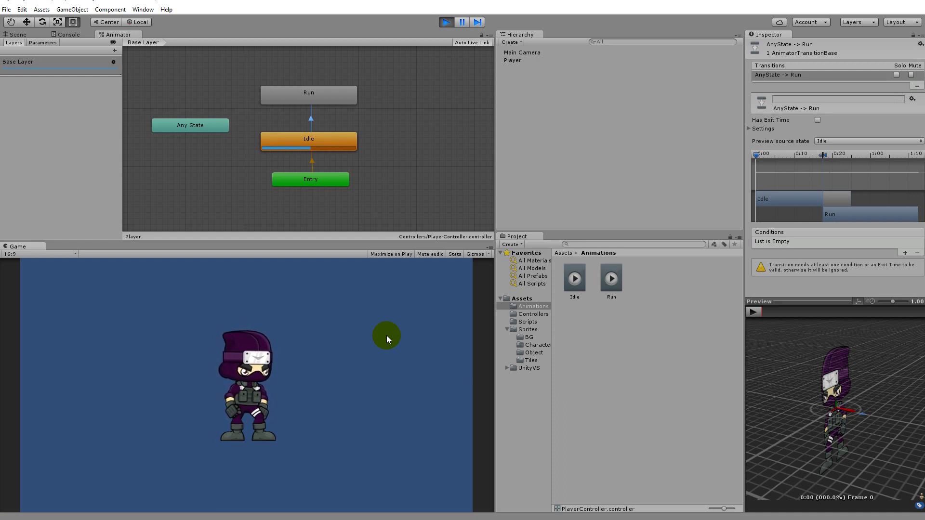
# Step: Exit play mode to return to the Idle-to-Run transition settings
pyautogui.click(447, 22)
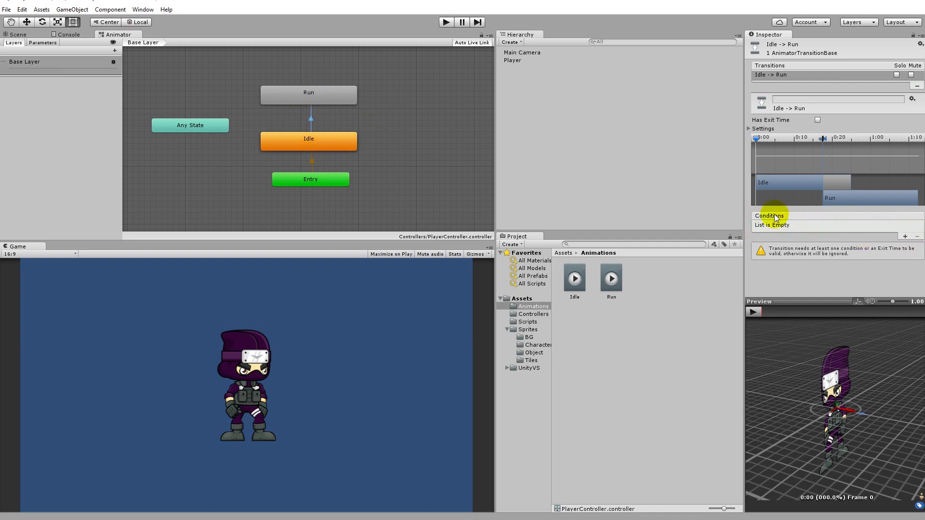
# Step: Add a condition to Idle-to-Run and create a new Float parameter named speed
pyautogui.click(905, 236)
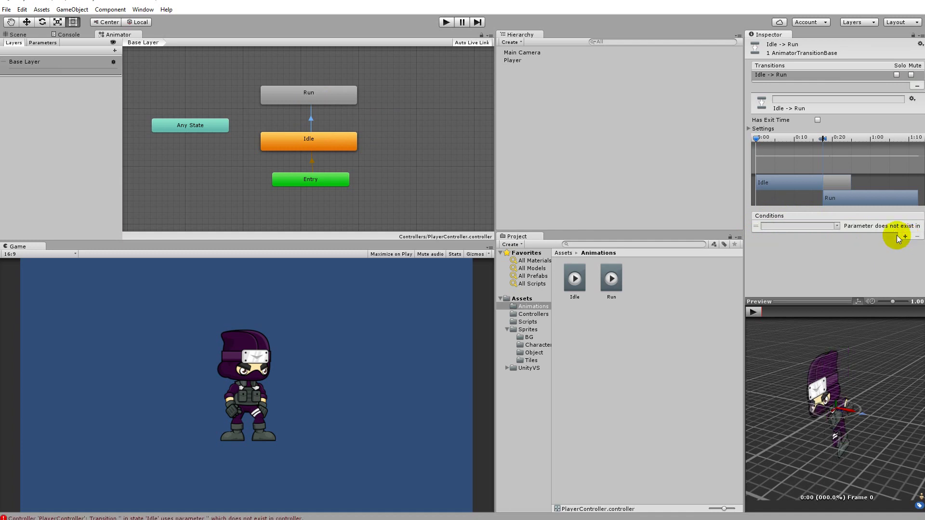
pyautogui.click(837, 226)
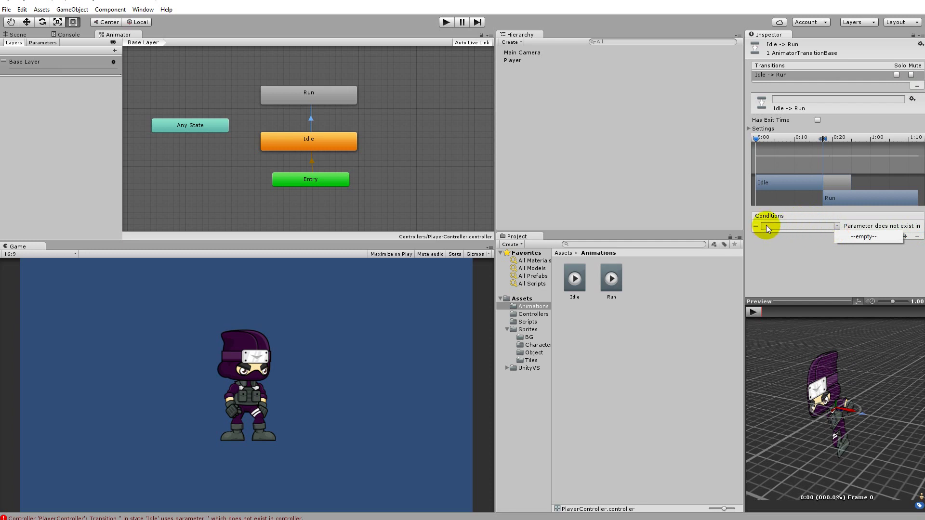
pyautogui.click(39, 44)
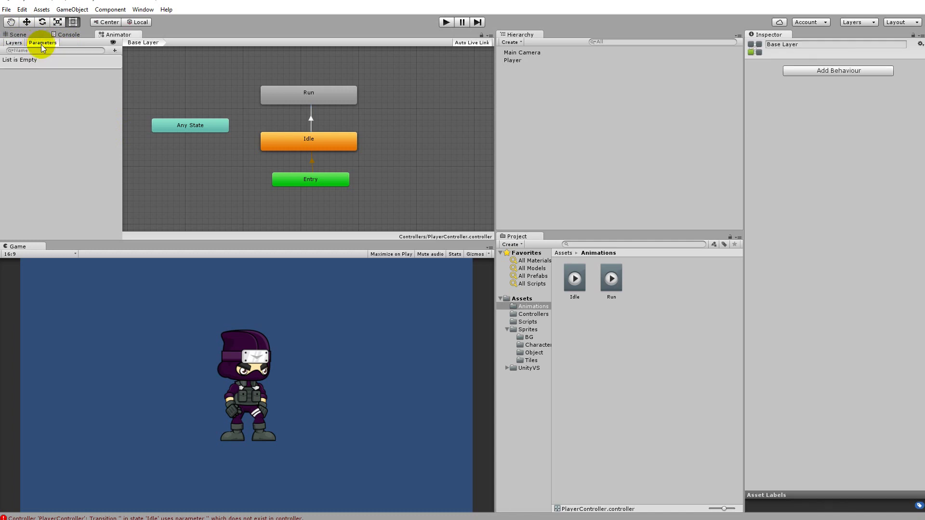
pyautogui.click(115, 51)
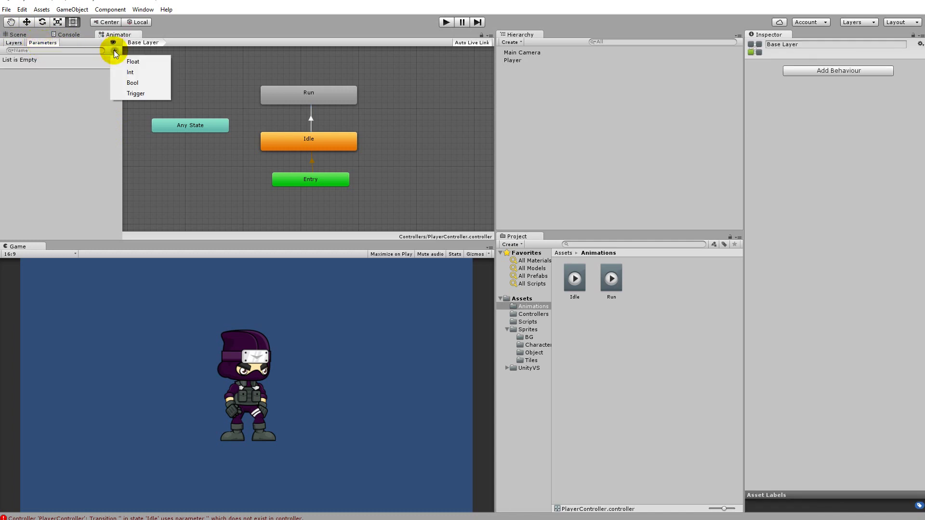
pyautogui.click(145, 63)
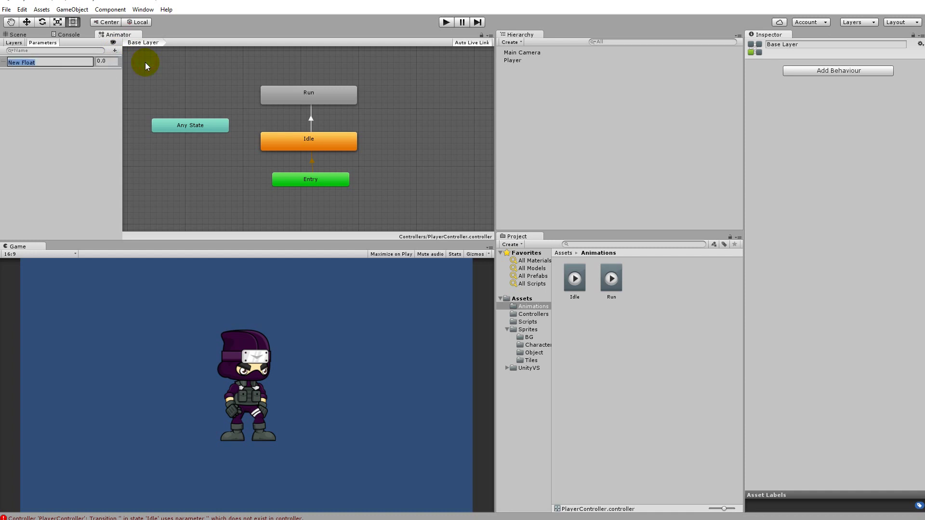
pyautogui.write('speed')
pyautogui.press('Return')
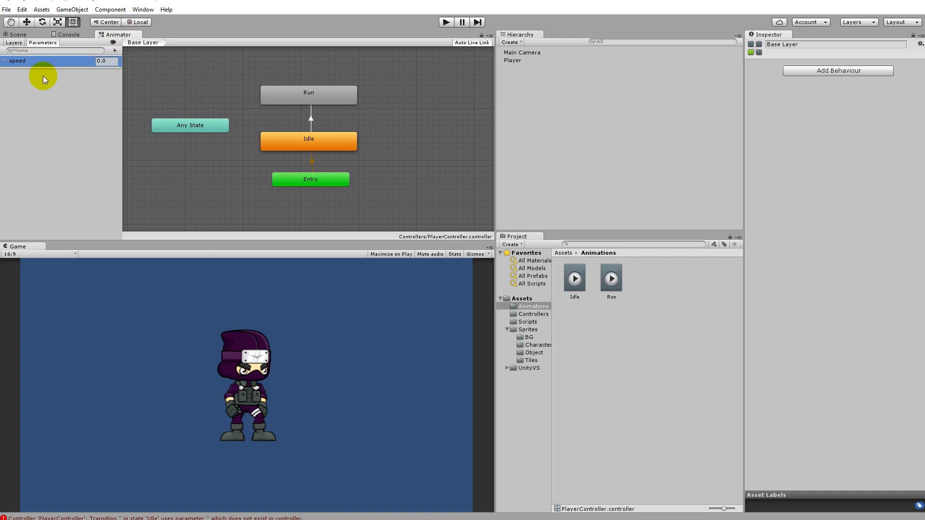
# Step: Rename the parameter to Speed, then revert it to lowercase speed
pyautogui.doubleClick(20, 63)
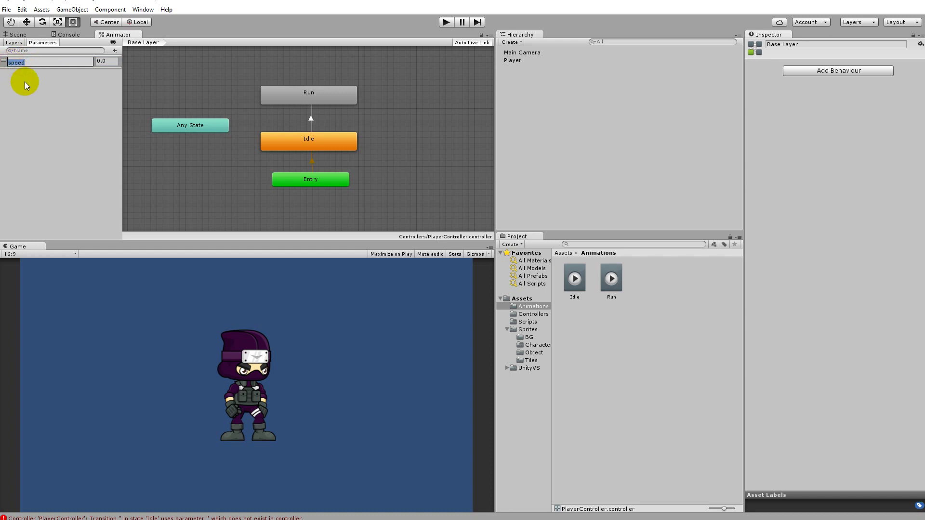
pyautogui.click(24, 81)
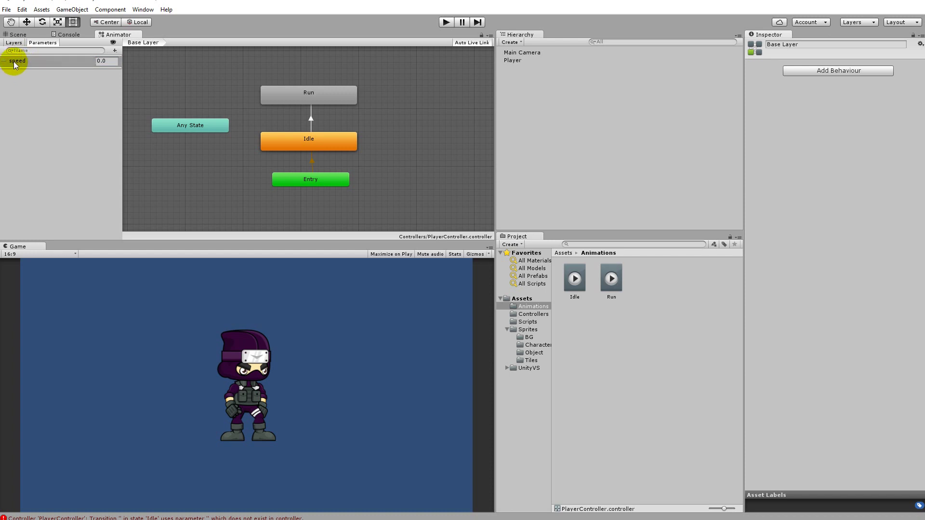
pyautogui.doubleClick(13, 64)
pyautogui.click(62, 63)
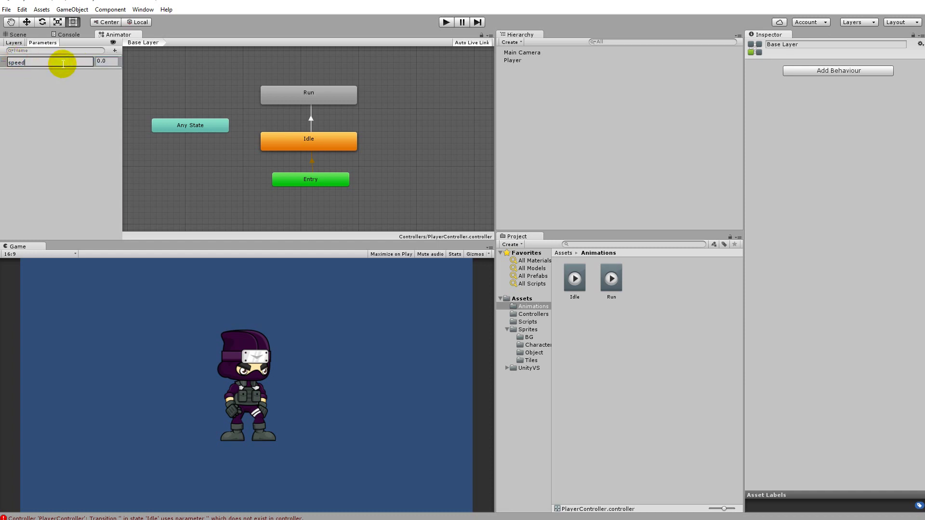
pyautogui.click(56, 97)
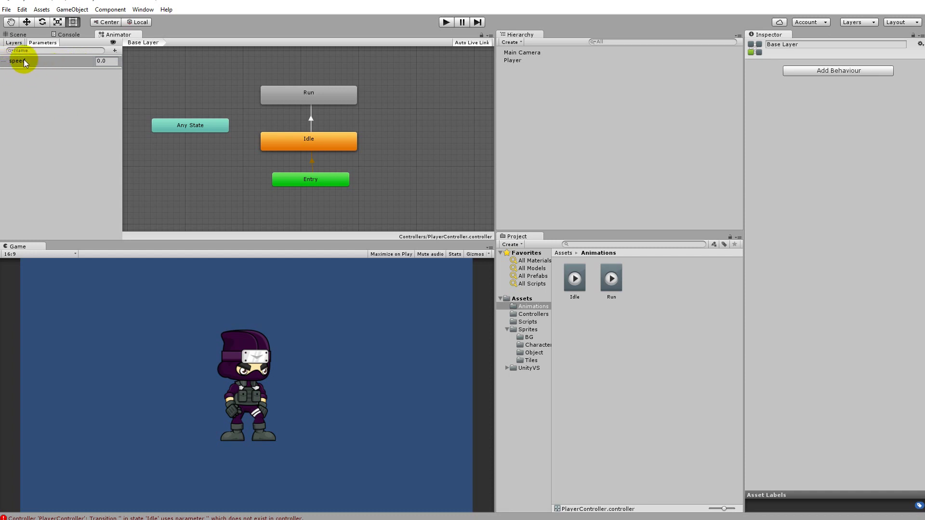
pyautogui.doubleClick(10, 61)
pyautogui.press('Delete')
pyautogui.write('S')
pyautogui.press('Return')
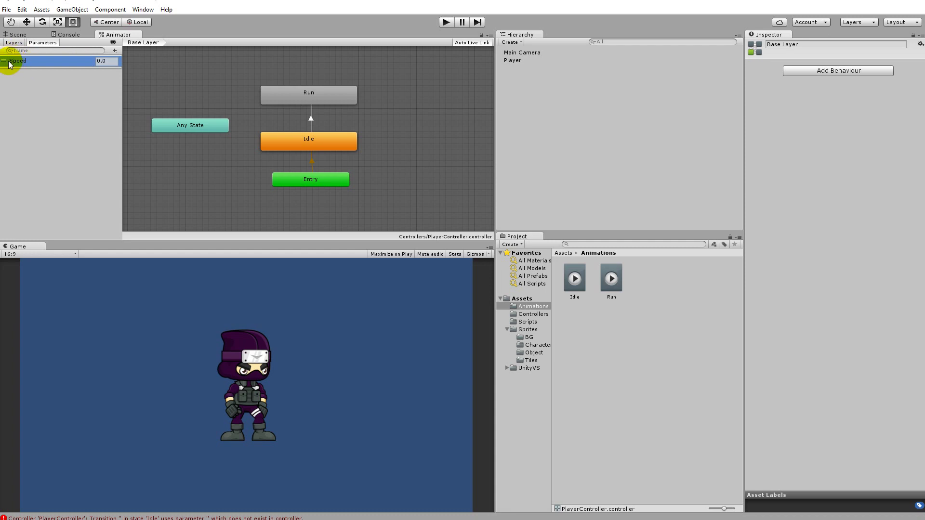
pyautogui.doubleClick(11, 62)
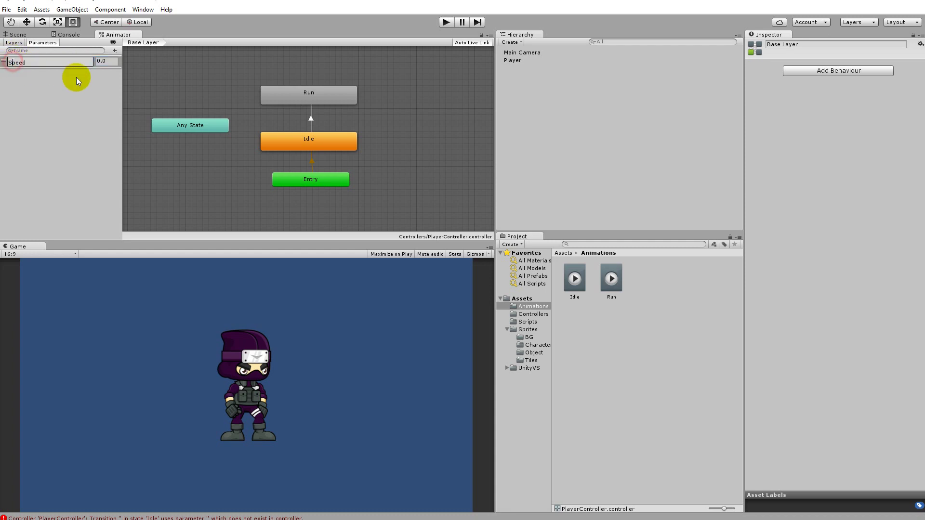
pyautogui.press('BackSpace')
pyautogui.write('s')
pyautogui.click(61, 134)
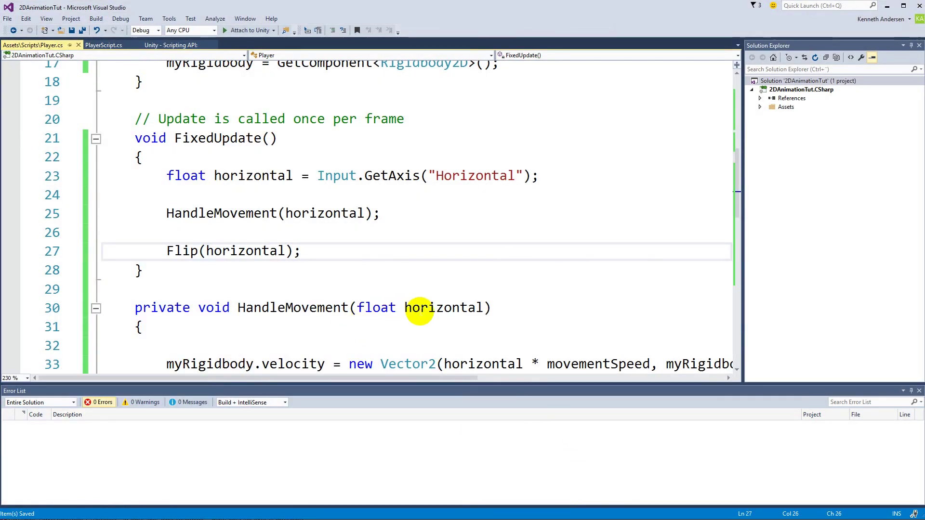
# Step: Inspect the movementSpeed field on line 33, then minimize Visual Studio
pyautogui.doubleClick(585, 254)
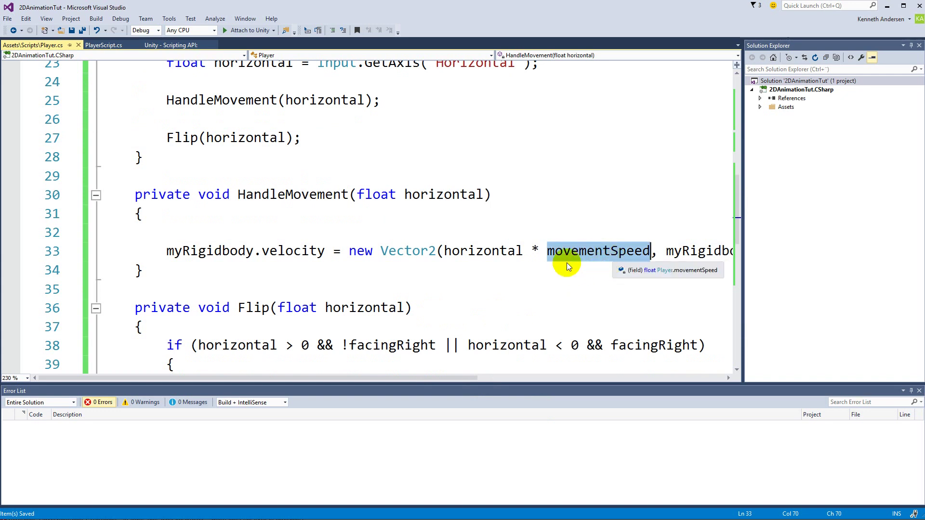
pyautogui.click(887, 6)
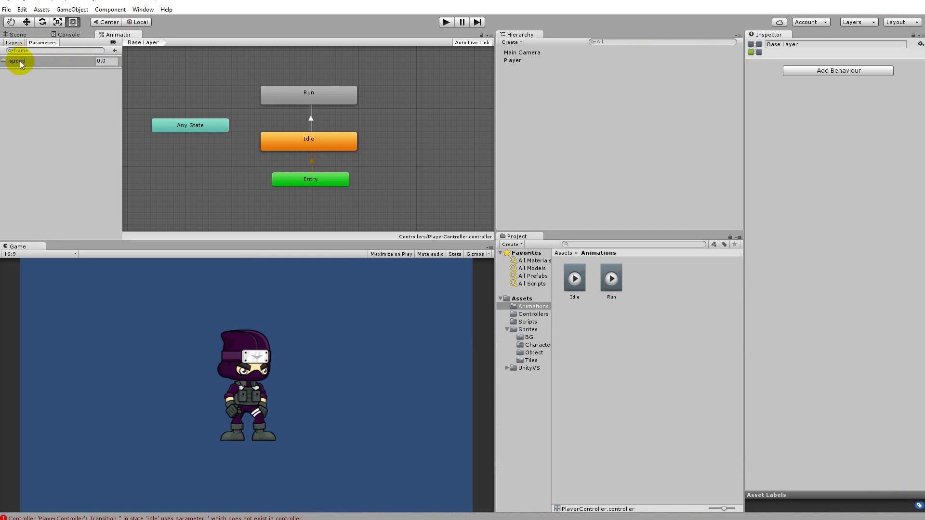
# Step: Set the Idle-to-Run condition to speed Greater than 0.01
pyautogui.click(312, 120)
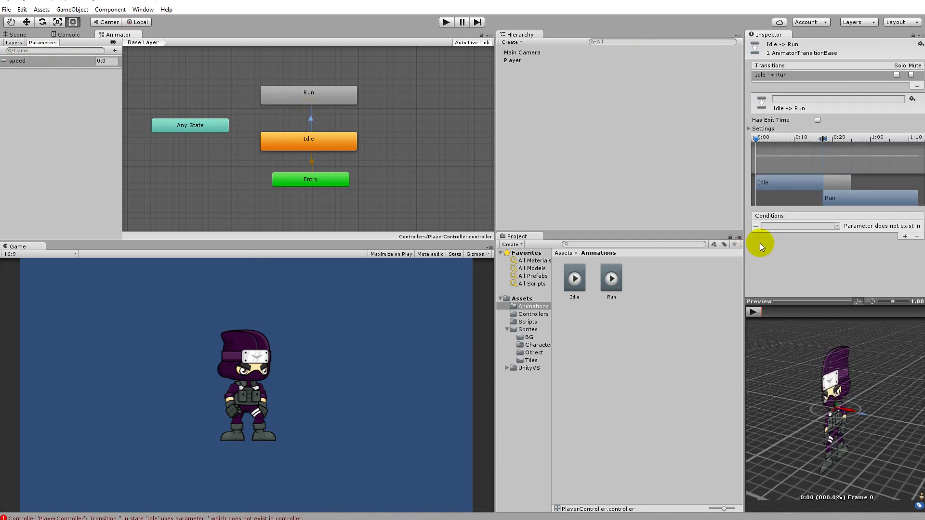
pyautogui.click(837, 226)
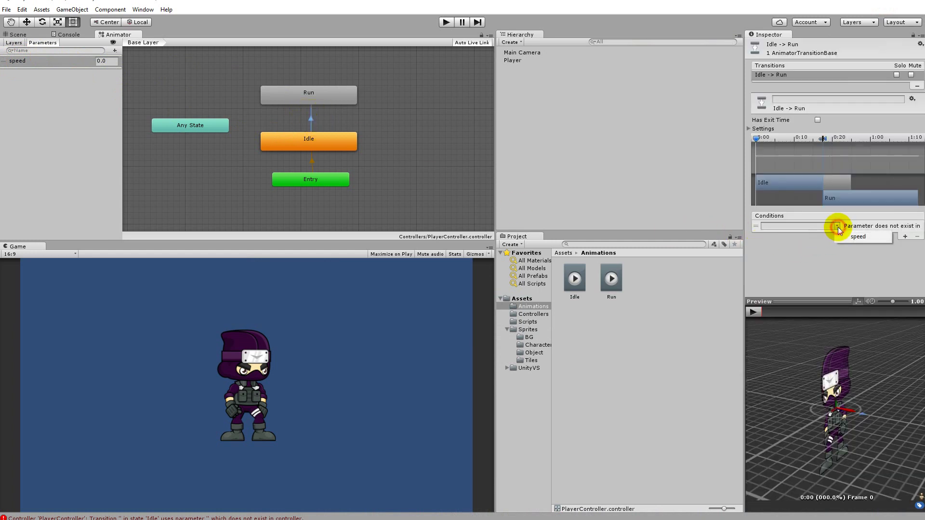
pyautogui.click(869, 239)
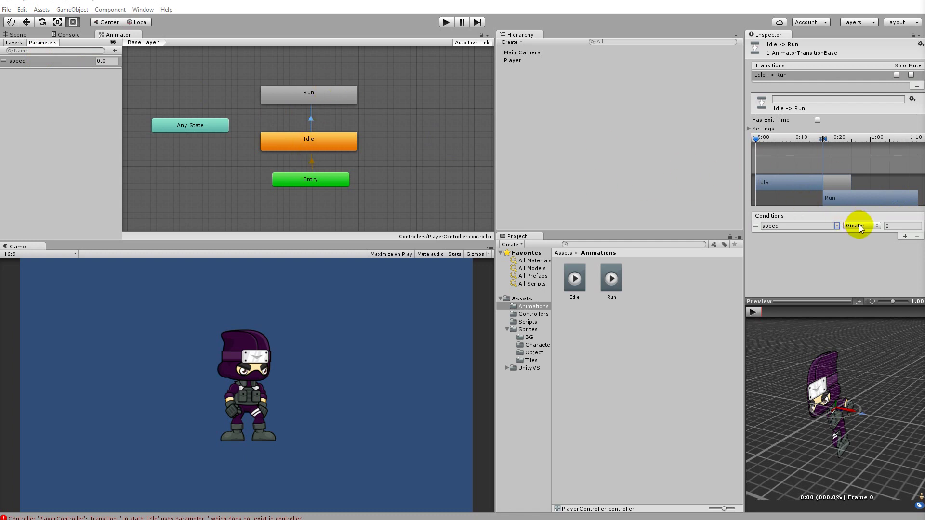
pyautogui.click(891, 226)
pyautogui.write('0.01')
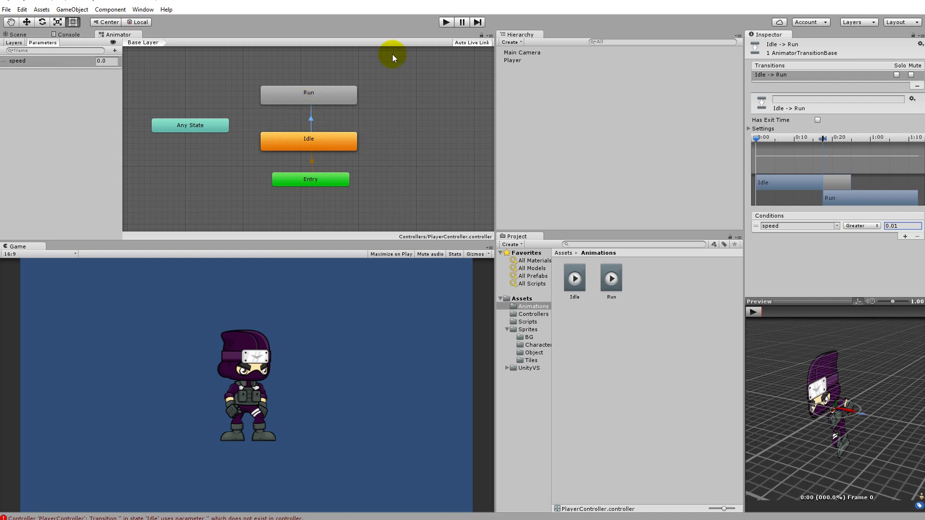
pyautogui.click(446, 22)
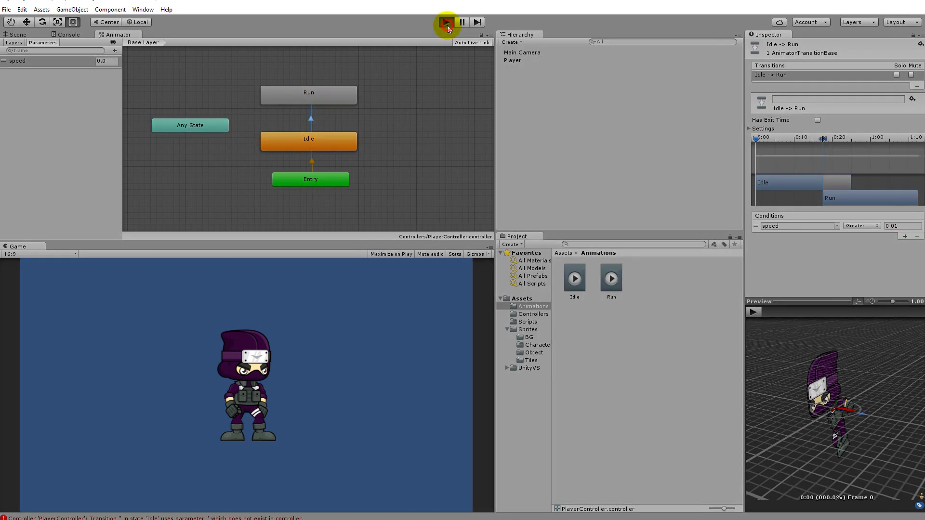
pyautogui.click(512, 60)
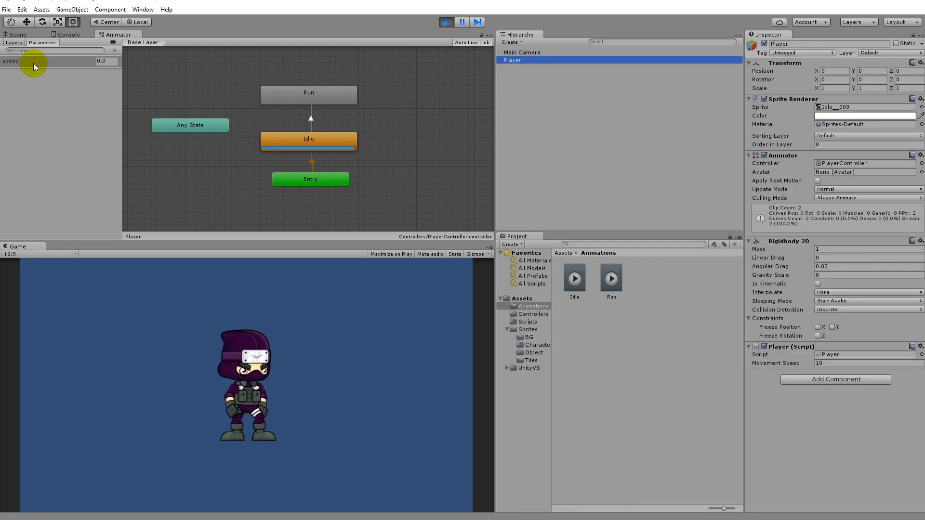
pyautogui.click(106, 62)
pyautogui.write('1')
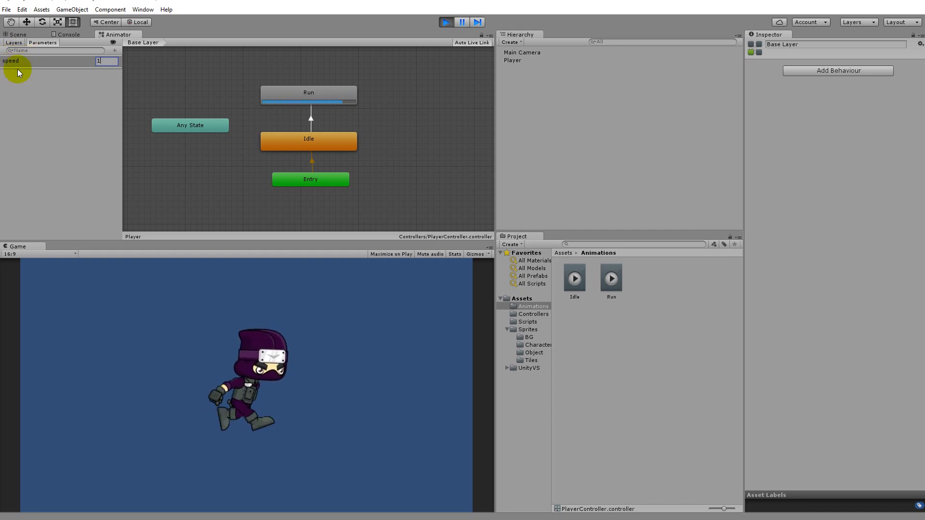
pyautogui.click(449, 22)
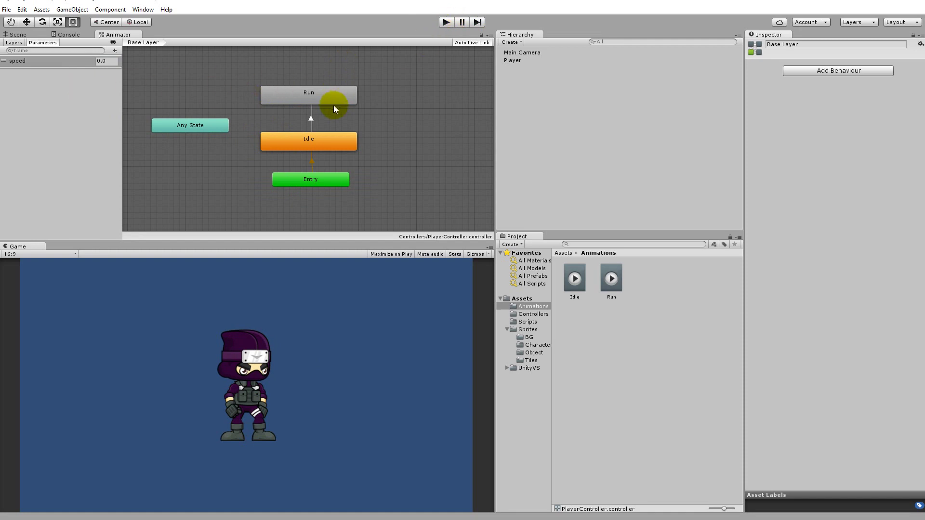
# Step: Create a transition from the Run state to Idle and select it
pyautogui.rightClick(290, 96)
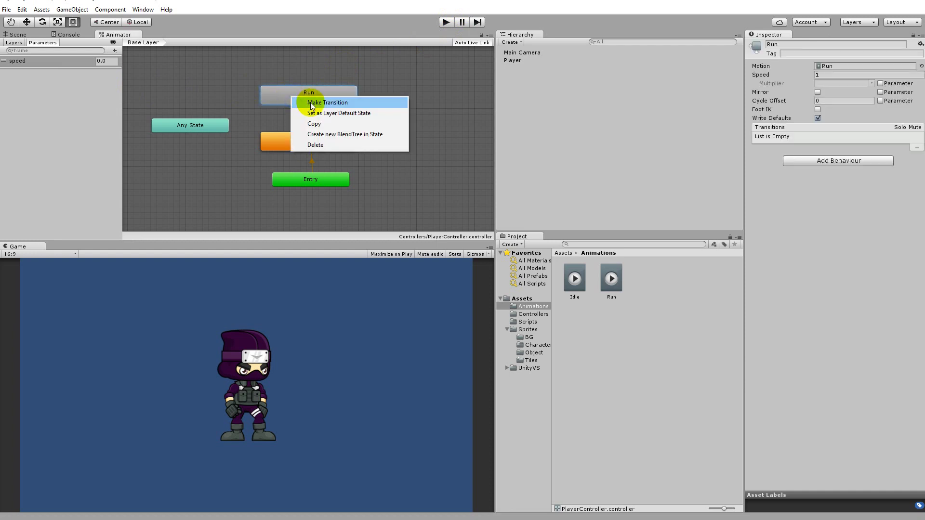
pyautogui.click(311, 102)
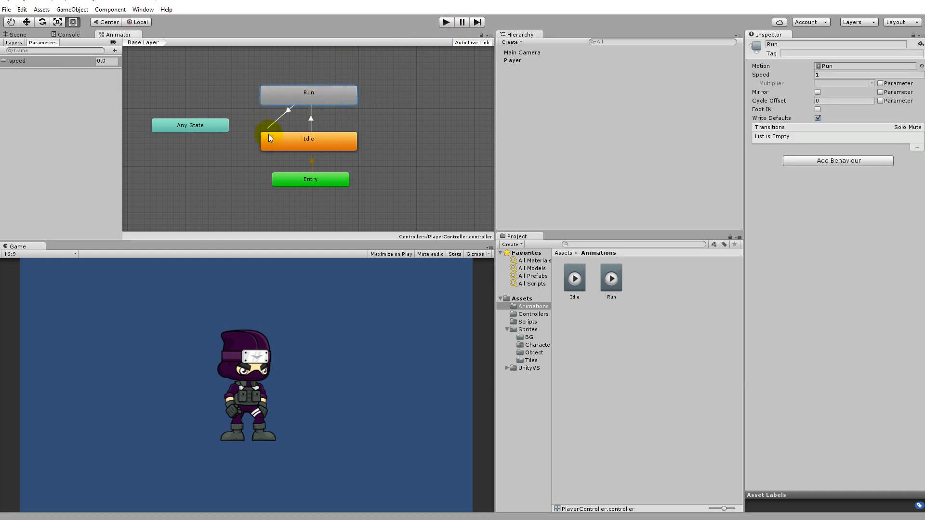
pyautogui.click(283, 148)
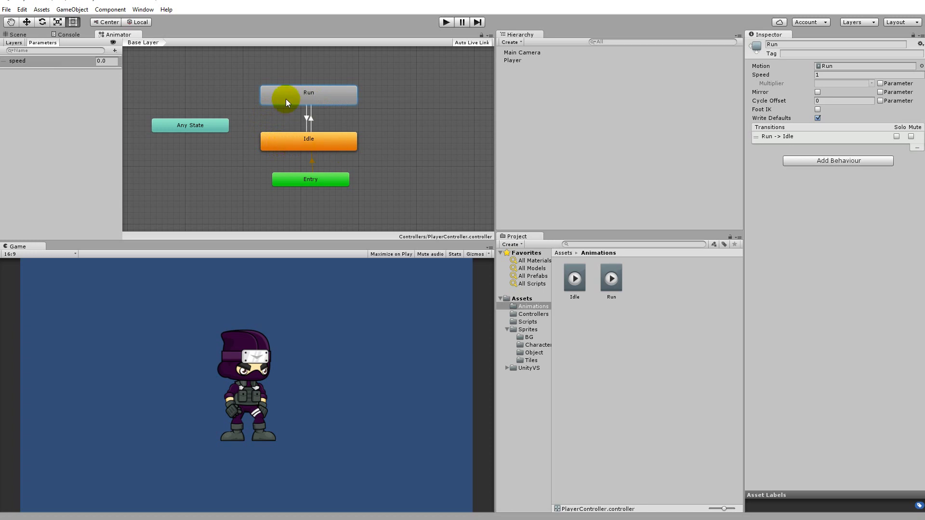
pyautogui.click(306, 115)
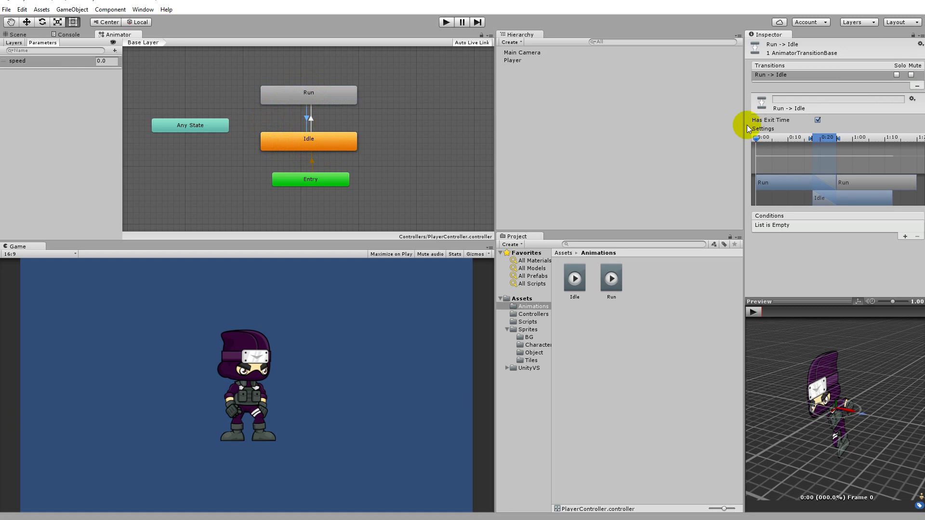
# Step: Turn off Has Exit Time and Fixed Duration, and set Transition Duration to 0
pyautogui.click(818, 120)
pyautogui.click(747, 129)
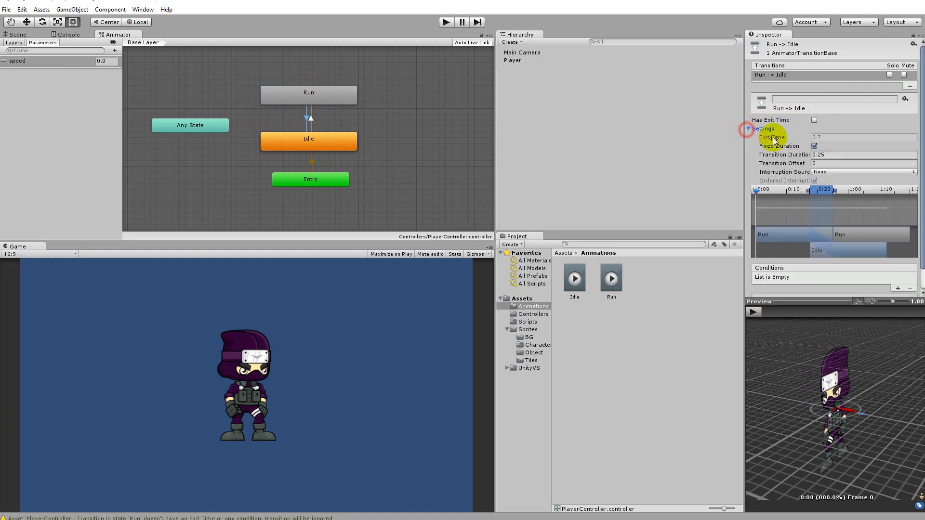
pyautogui.click(815, 146)
pyautogui.click(817, 155)
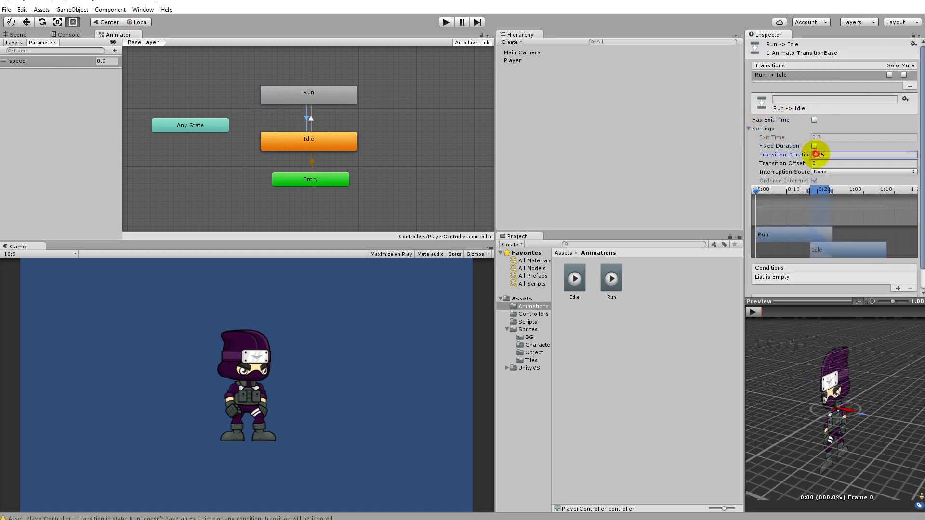
pyautogui.write('0')
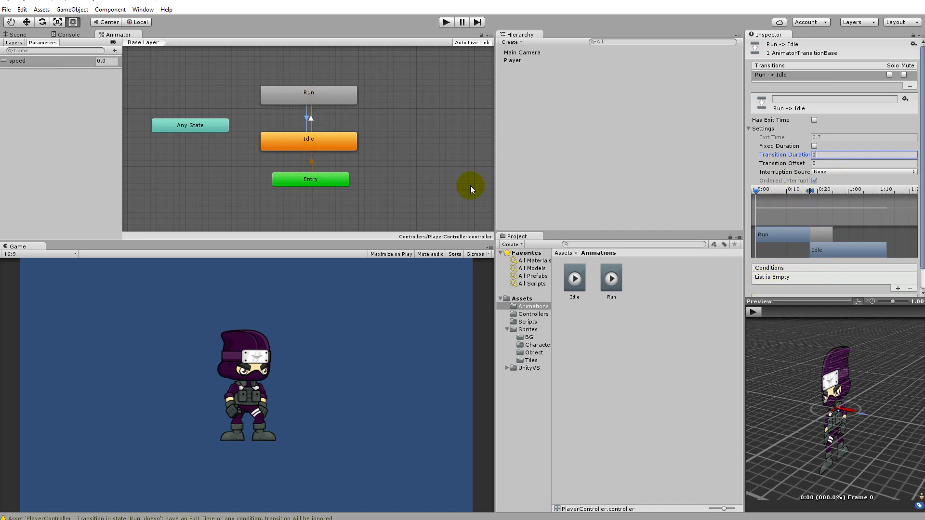
# Step: Add the transition condition speed Less 0.01
pyautogui.click(898, 289)
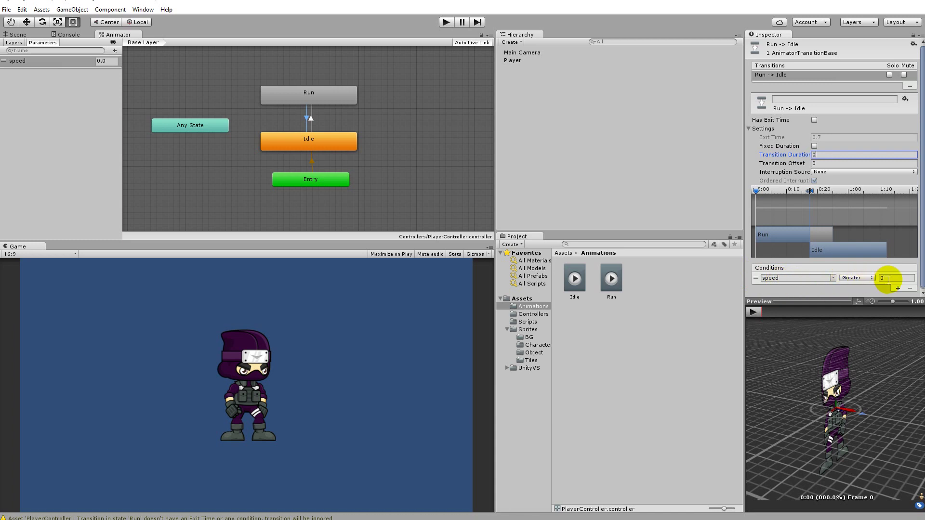
pyautogui.click(857, 278)
pyautogui.click(869, 304)
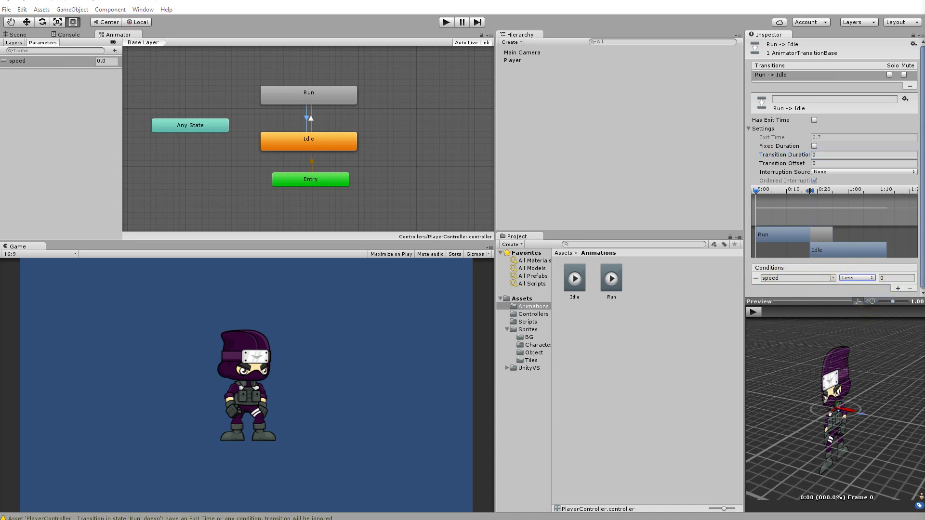
pyautogui.click(894, 278)
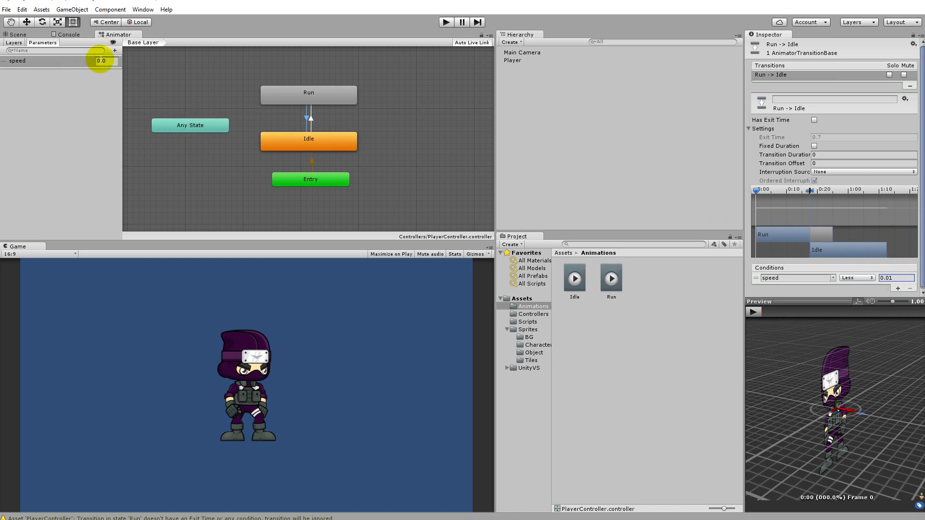
# Step: Enter play mode and set speed to 1 to see the character run
pyautogui.click(446, 23)
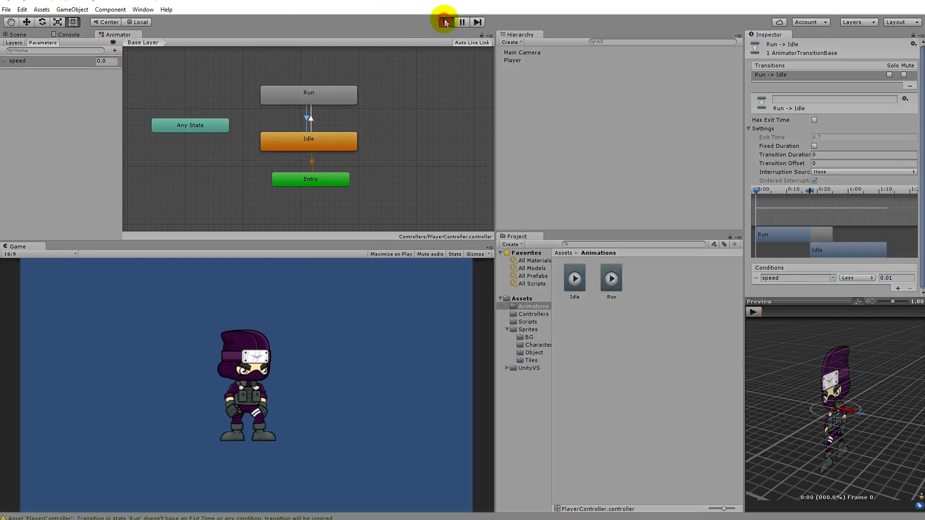
pyautogui.click(107, 61)
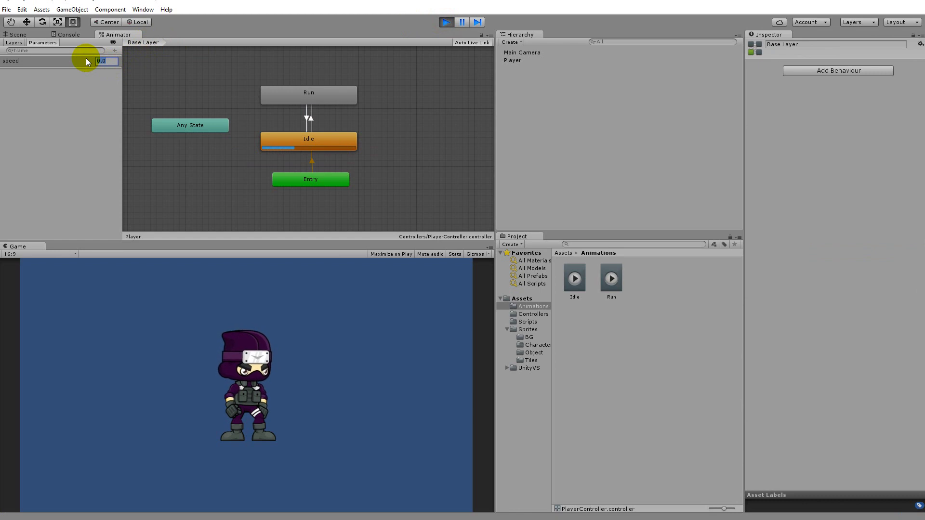
pyautogui.write('1')
pyautogui.click(115, 63)
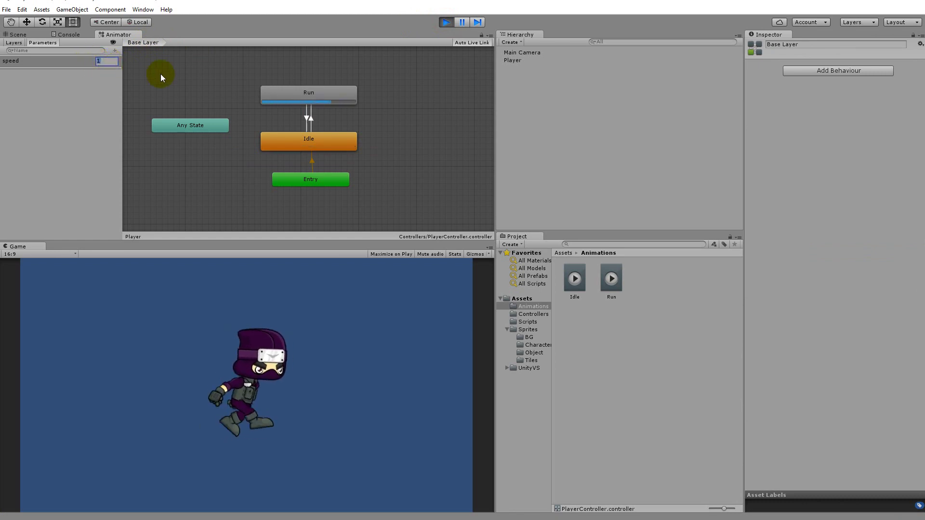
# Step: Set speed back to 0 to return to idle, stop play mode, and select Player
pyautogui.write('0')
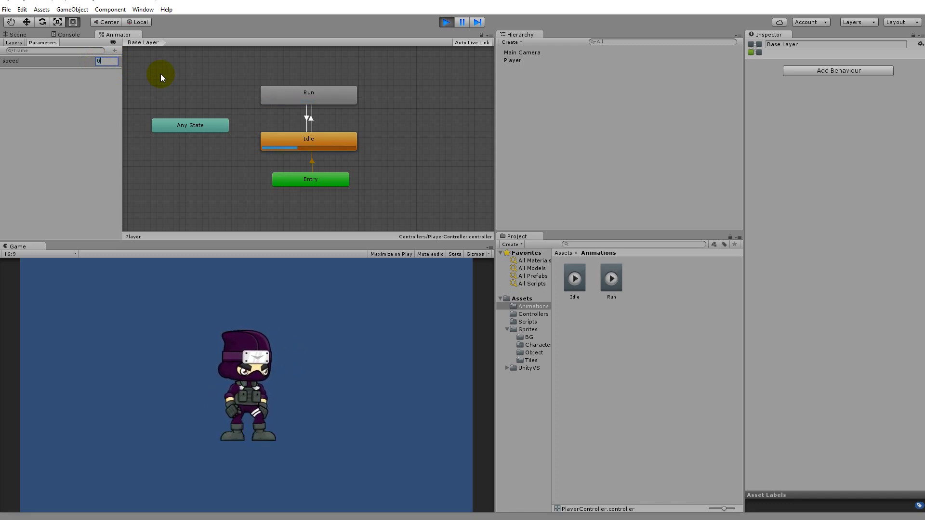
pyautogui.click(449, 26)
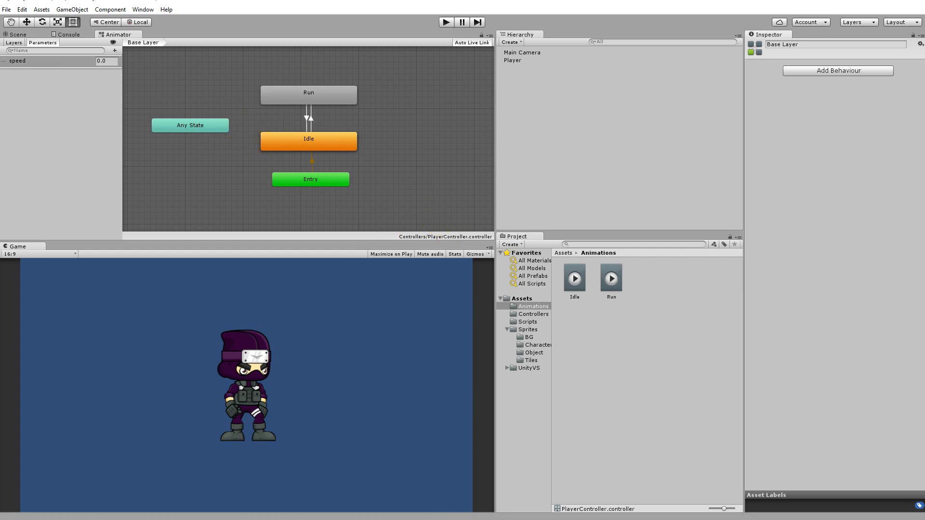
pyautogui.click(519, 62)
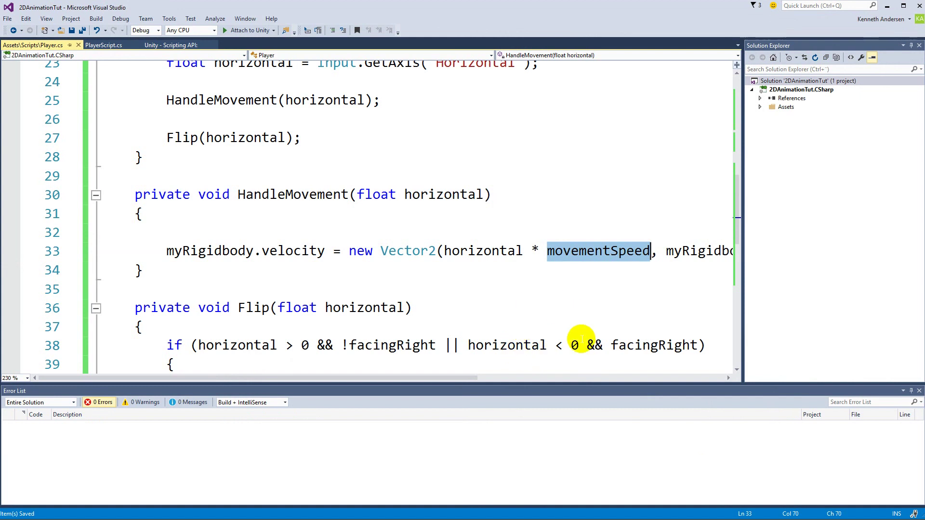
# Step: In Player.cs, jump to the movementSpeed declaration and add a blank line below it
pyautogui.click(575, 260)
pyautogui.press('F12')
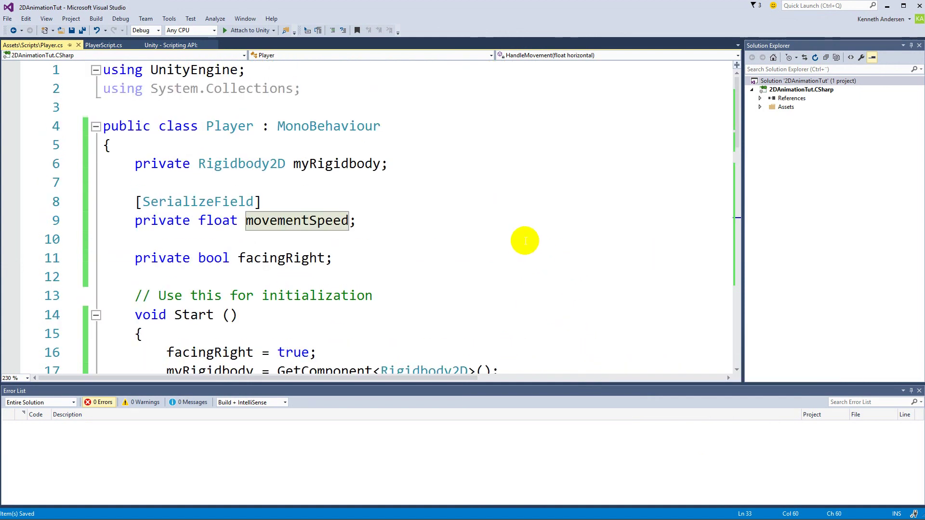
pyautogui.click(384, 221)
pyautogui.press('Return')
pyautogui.press('Return')
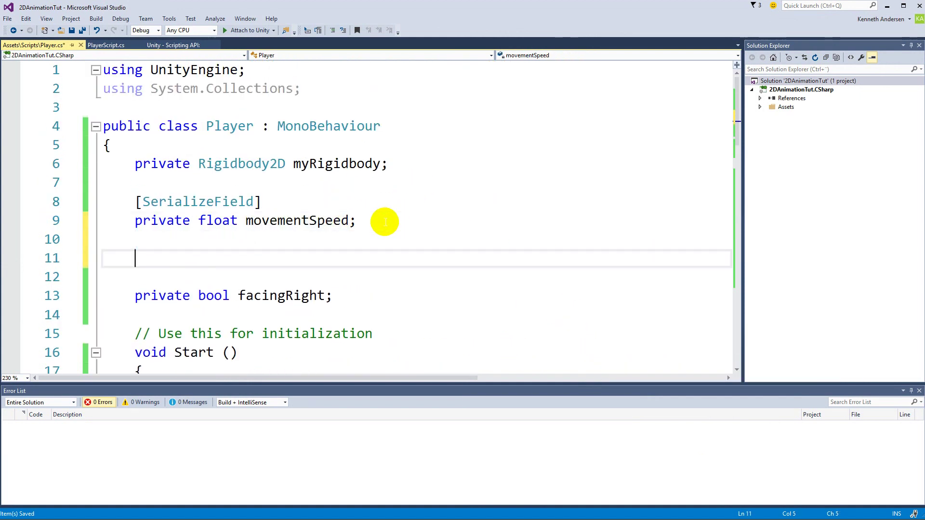
pyautogui.write('p')
pyautogui.press('BackSpace')
pyautogui.press('BackSpace')
# Step: Declare 'private Animator myAnimator;' below the myRigidbody field
pyautogui.click(426, 167)
pyautogui.press('Return')
pyautogui.press('Return')
pyautogui.write('private Aniam')
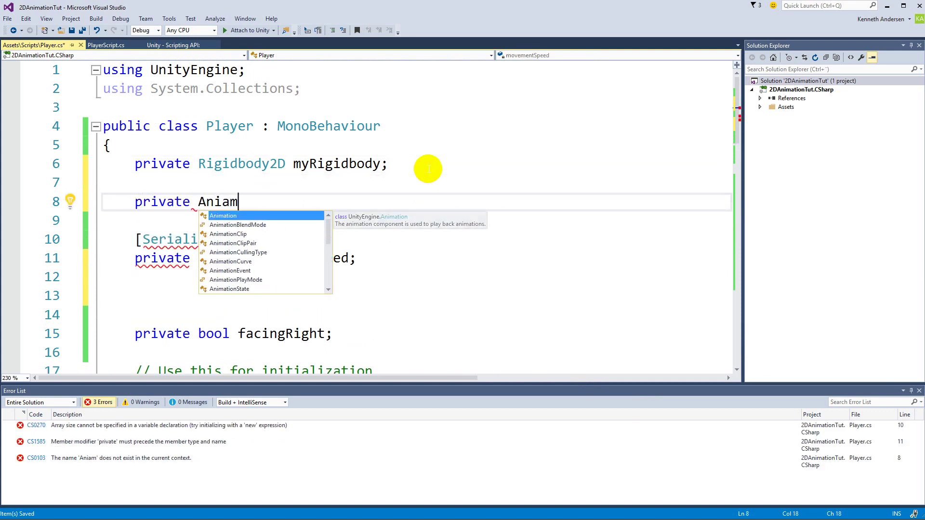
pyautogui.press('BackSpace')
pyautogui.press('BackSpace')
pyautogui.press('BackSpace')
pyautogui.press('BackSpace')
pyautogui.press('BackSpace')
pyautogui.write('An')
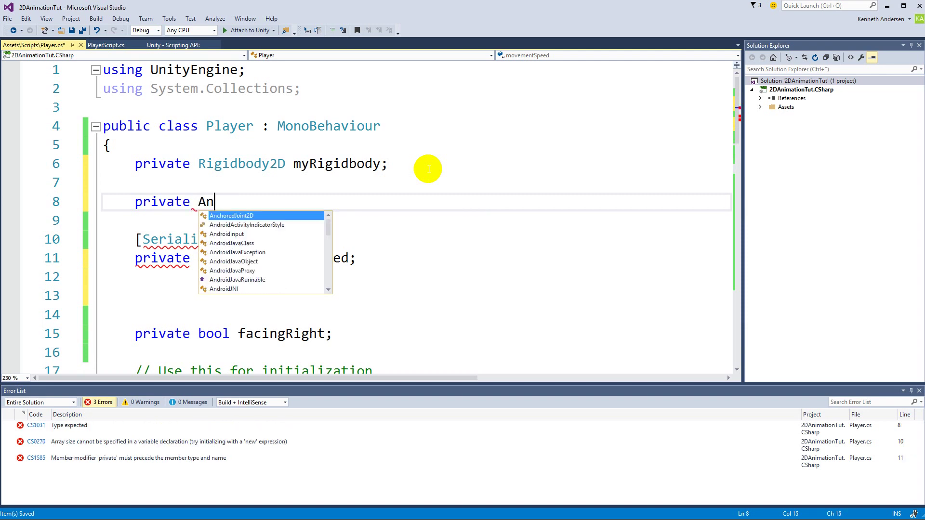
pyautogui.write('imator')
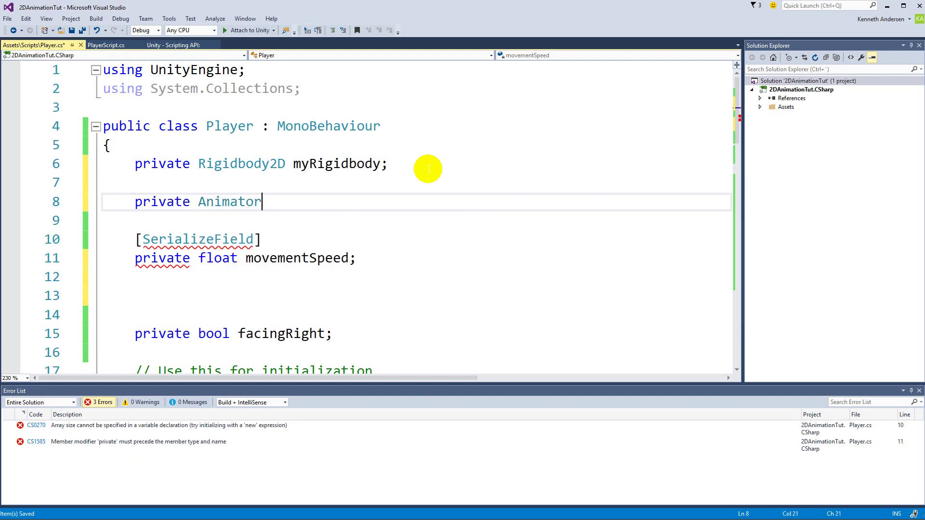
pyautogui.write(' myAnimation')
pyautogui.press('BackSpace')
pyautogui.press('BackSpace')
pyautogui.press('BackSpace')
pyautogui.write('or;')
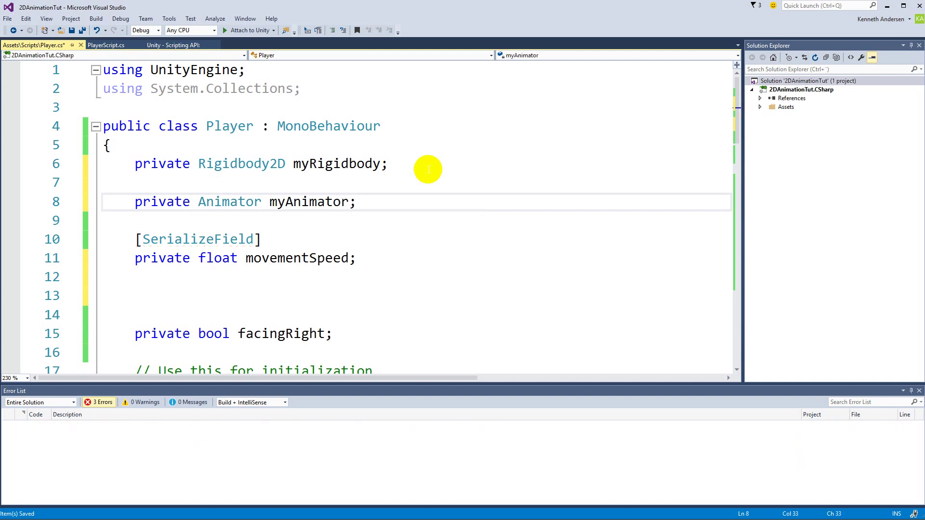
pyautogui.doubleClick(333, 201)
pyautogui.scroll(-4, 390, 251)
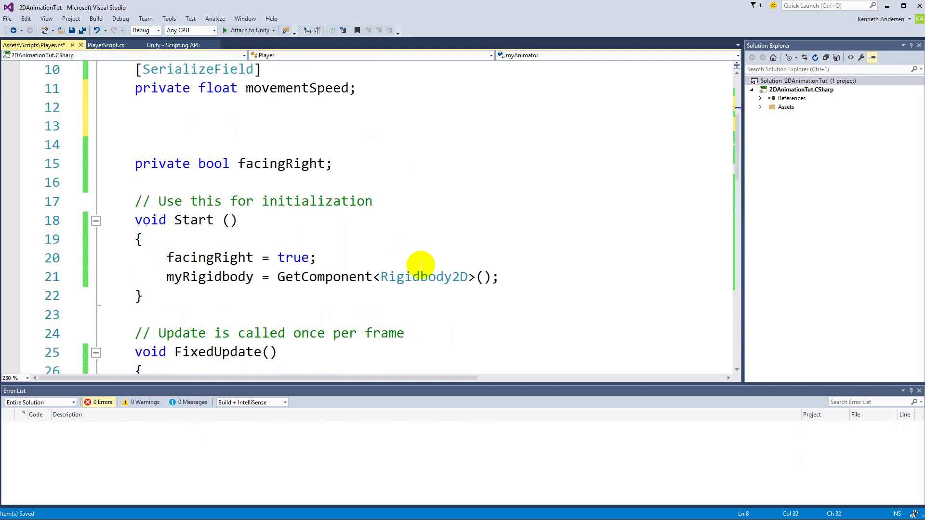
# Step: In Start, begin typing 'myAnimator = GetComponent<Animator>();' after the myRigidbody assignment
pyautogui.click(505, 222)
pyautogui.press('Return')
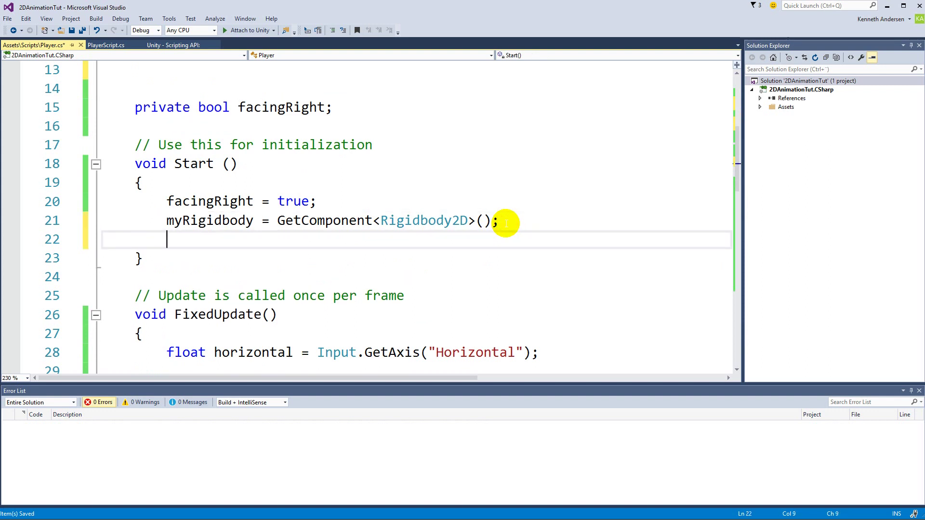
pyautogui.write('myAnimator = G')
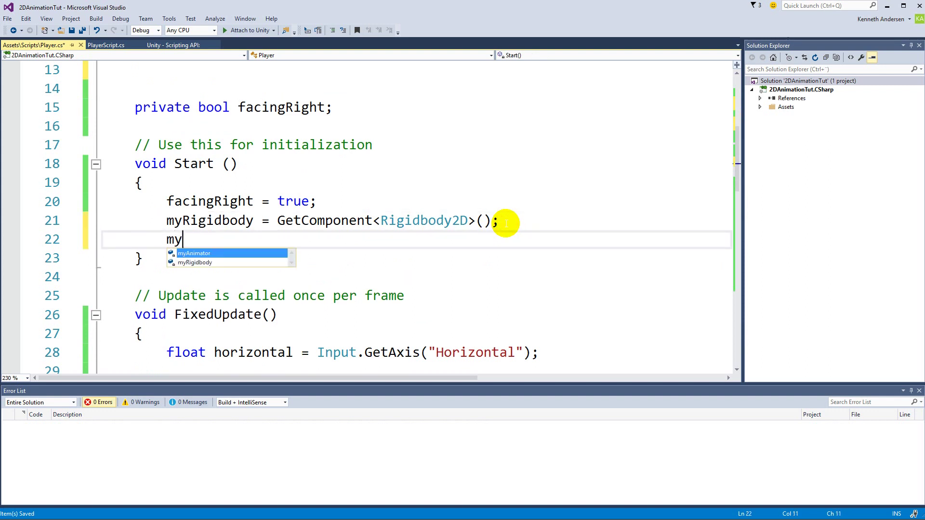
pyautogui.write('etComponent<An')
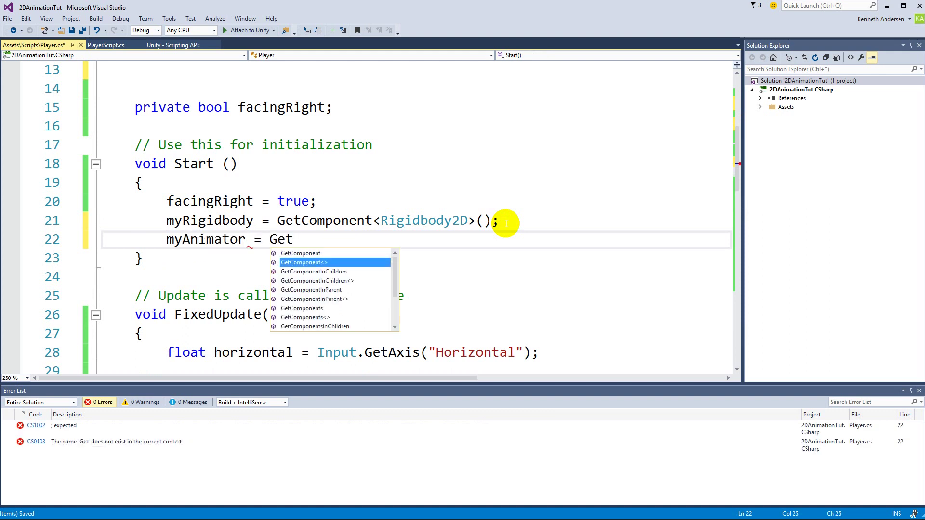